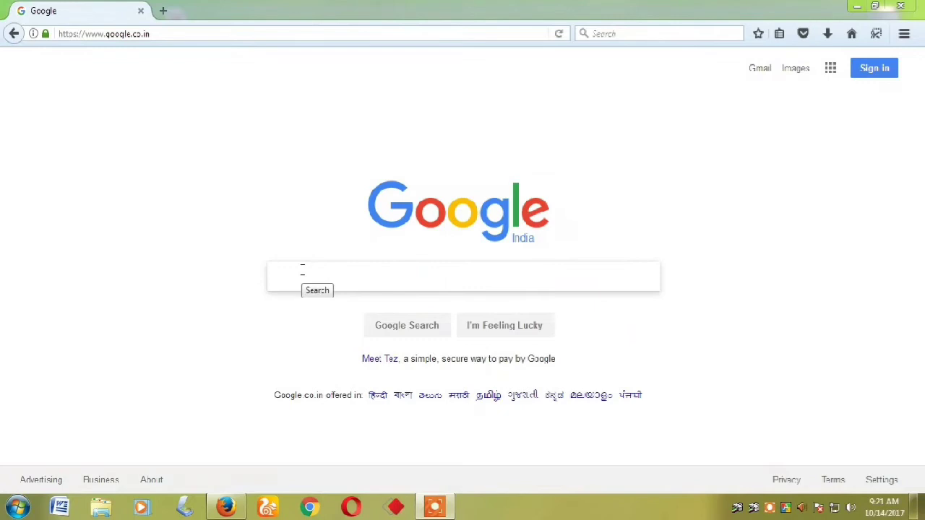
pyautogui.click(302, 270)
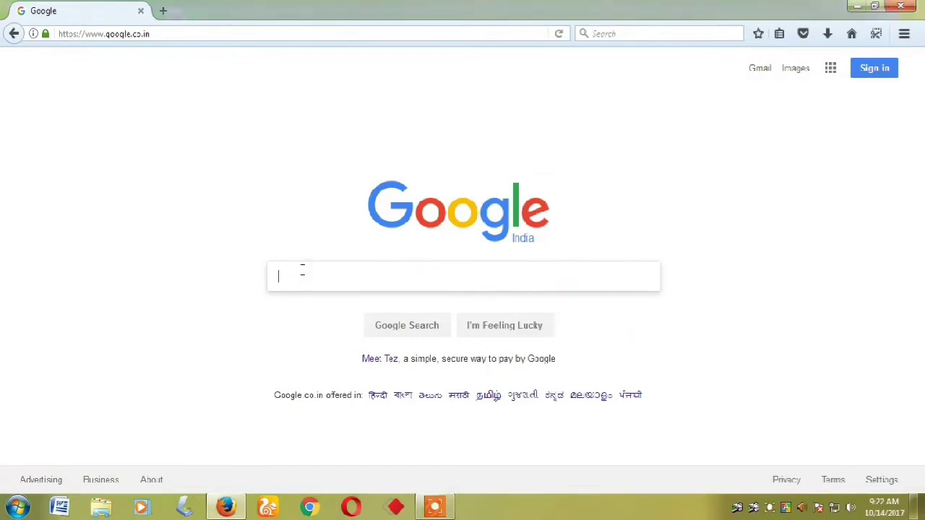
pyautogui.write('www.recruitment.itbpolice.nic.in')
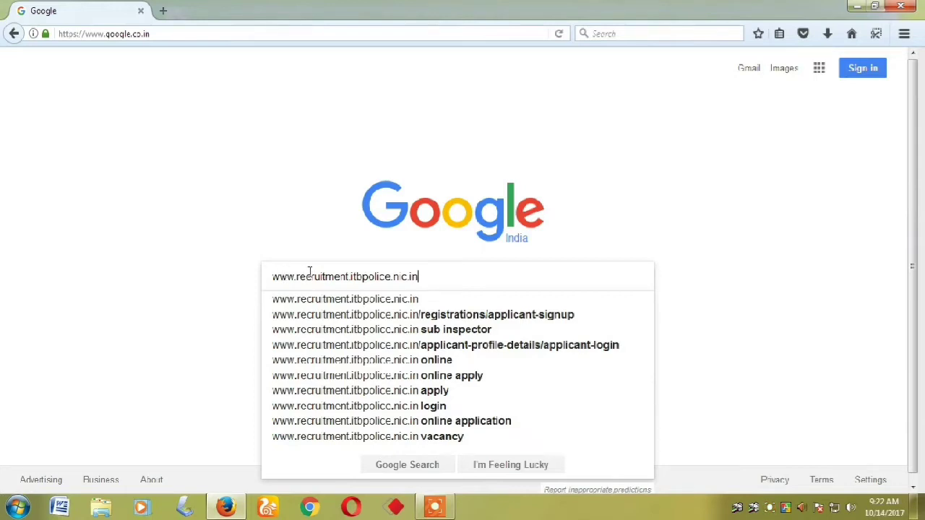
pyautogui.press('Return')
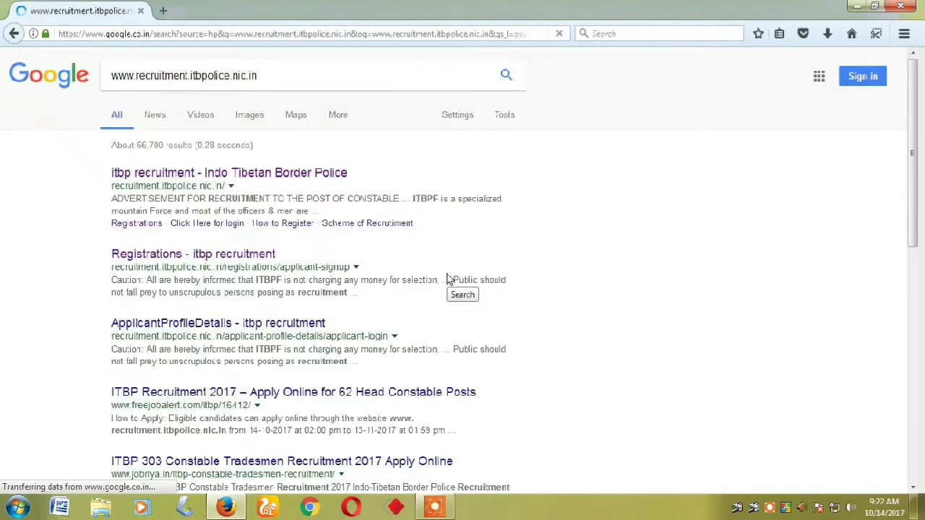
# Open the 'itbp recruitment - Indo Tibetan Border Police' result and go to REGISTER USER
pyautogui.click(173, 168)
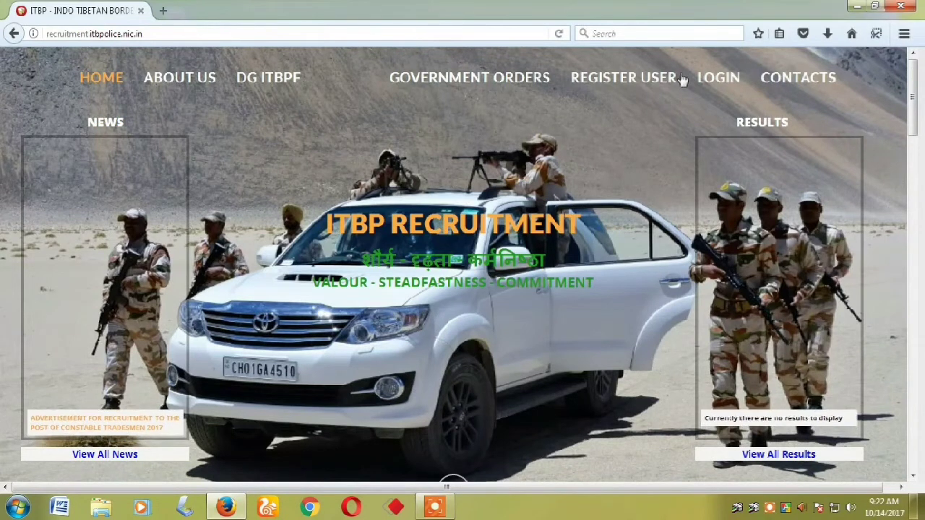
pyautogui.click(613, 79)
# Enter the applicant's first name and last name on the sign-up form
pyautogui.click(195, 248)
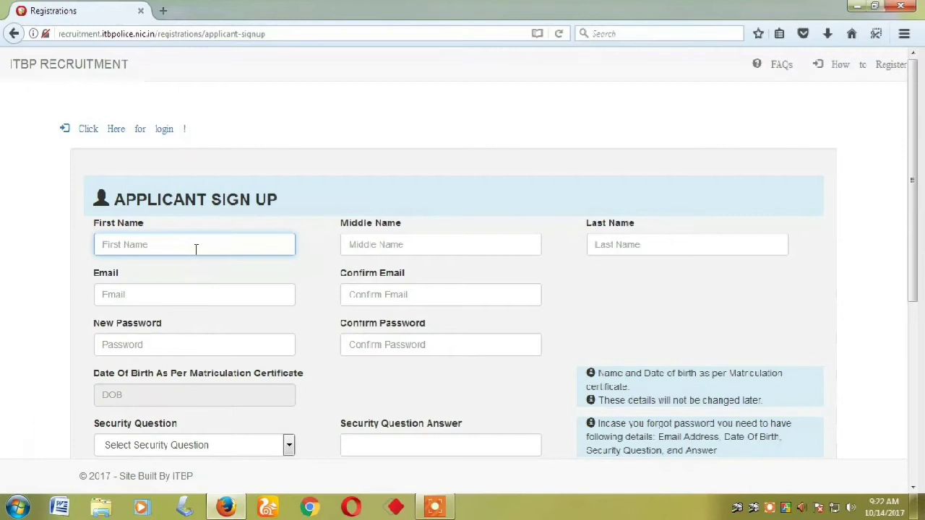
pyautogui.press('Tab')
pyautogui.press('Tab')
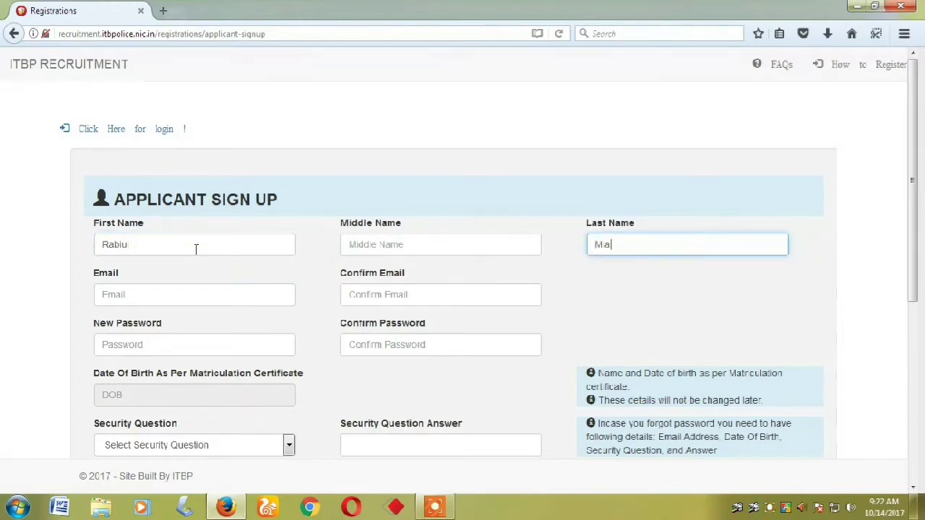
# Fill in the applicant's email address and retype it in Confirm Email
pyautogui.press('Tab')
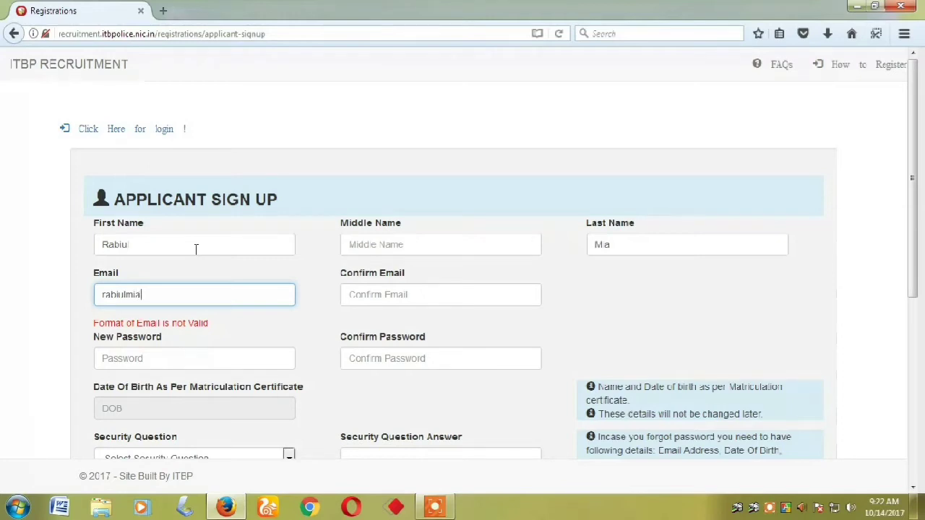
pyautogui.press('Tab')
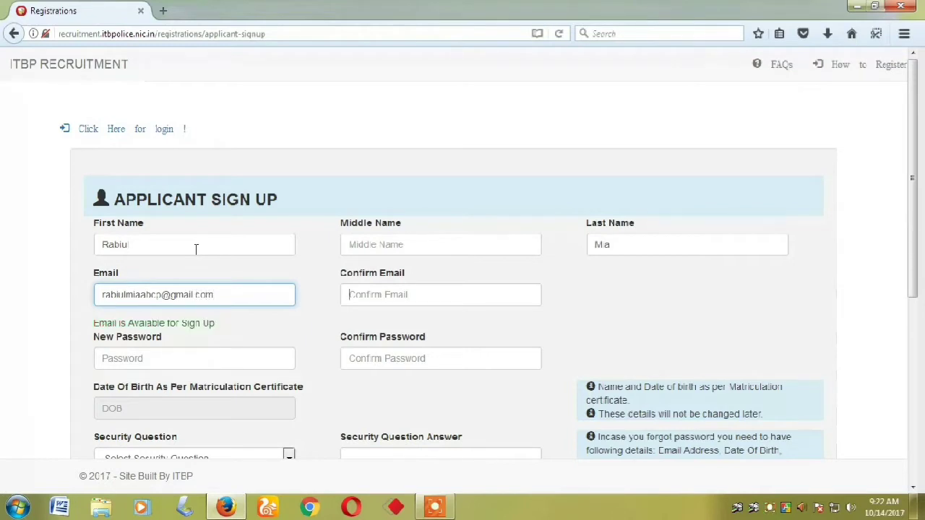
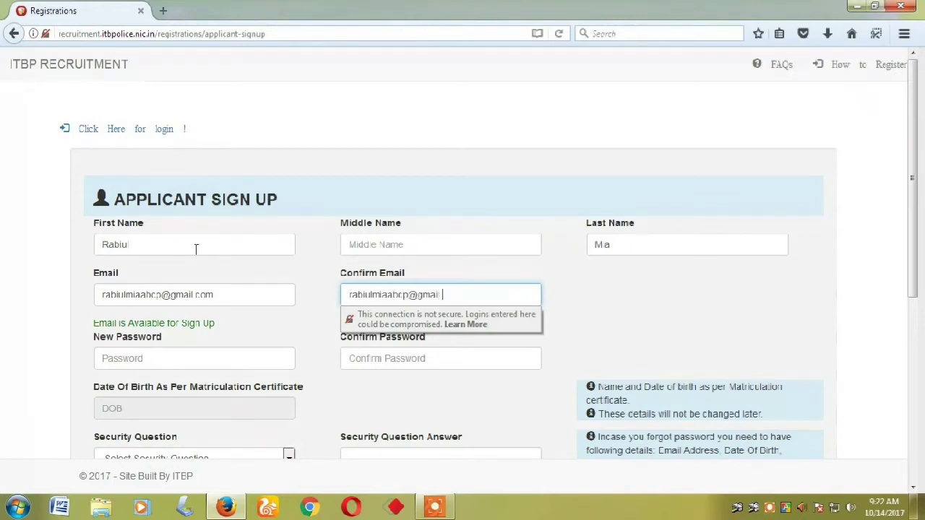
pyautogui.scroll(-3, 192, 267)
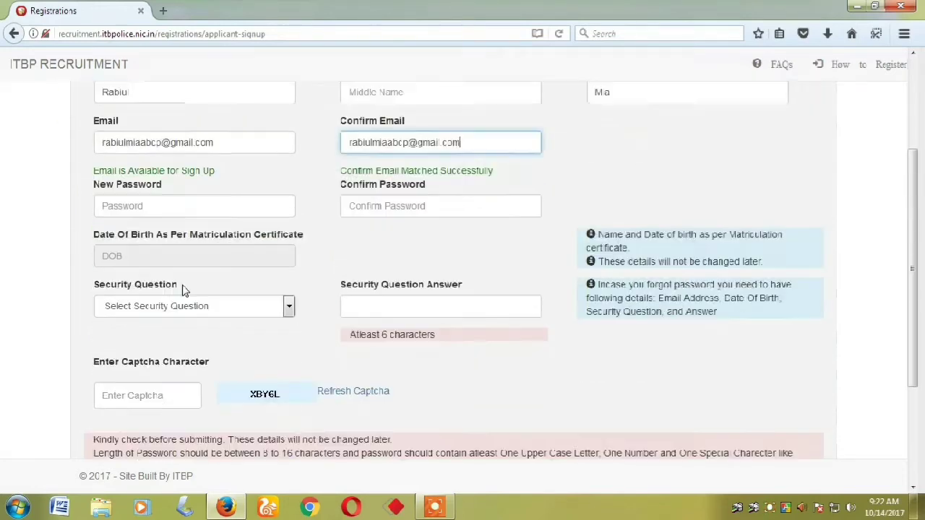
# Enter the account password in New Password and Confirm Password
pyautogui.click(180, 203)
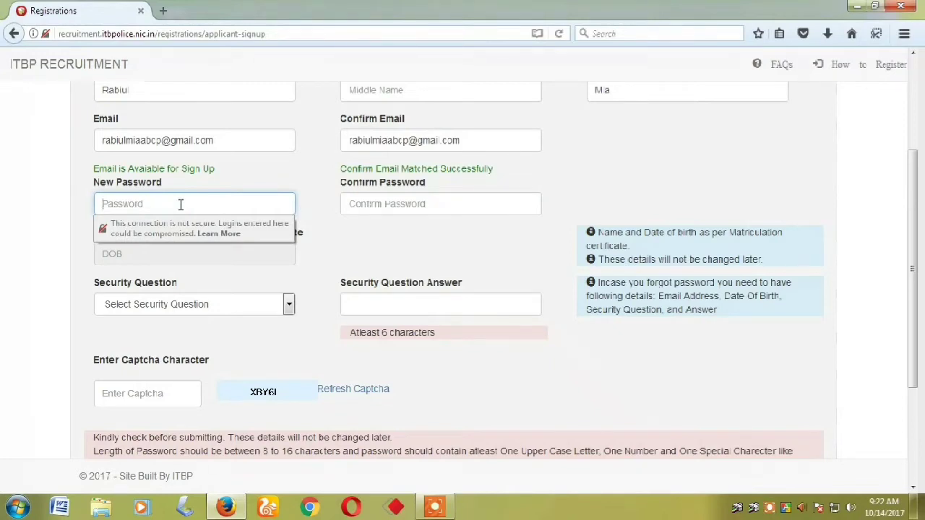
pyautogui.write('•')
pyautogui.press('Tab')
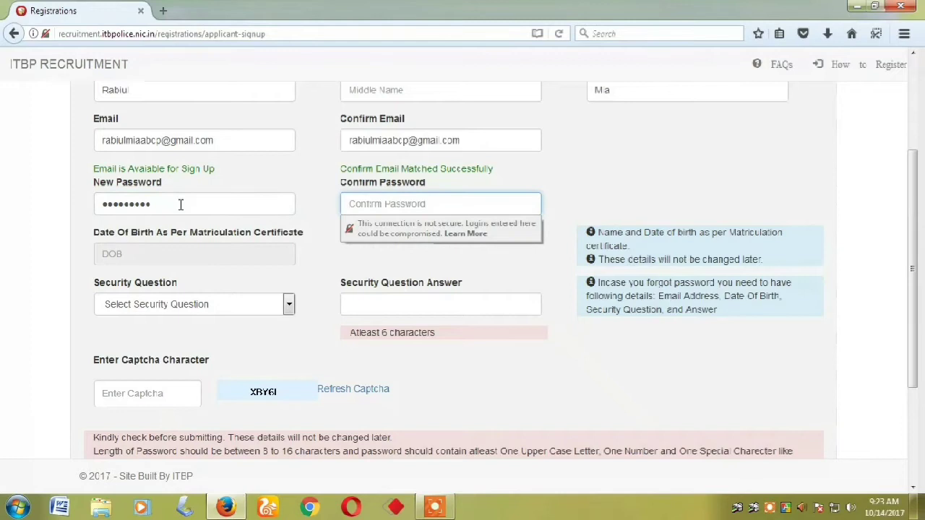
pyautogui.write('•')
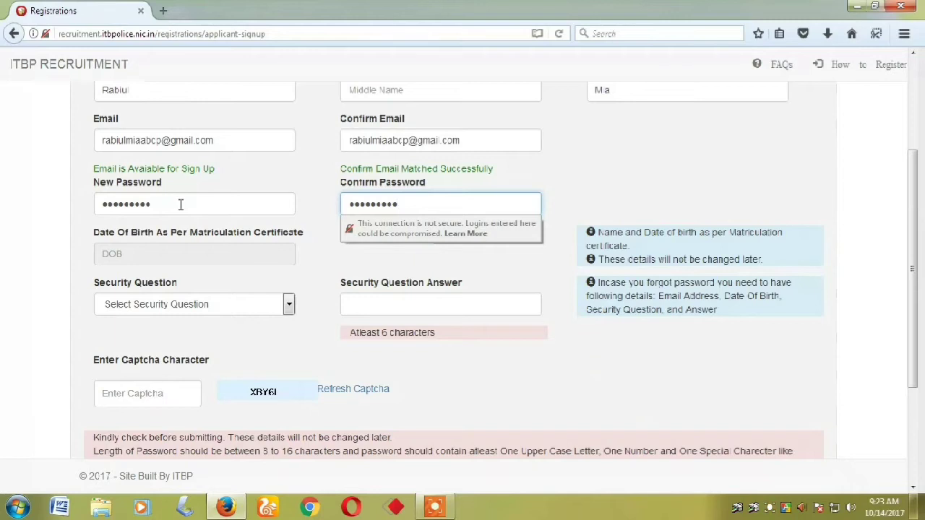
pyautogui.click(175, 256)
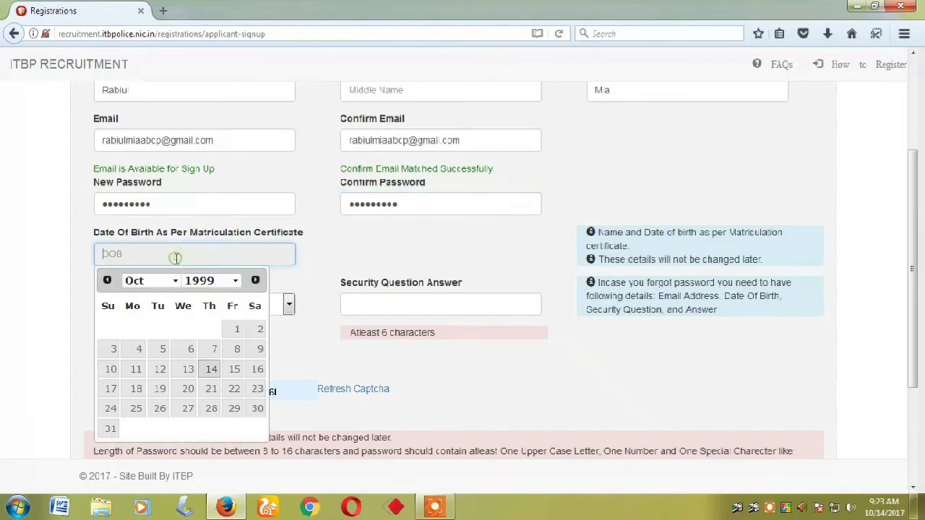
pyautogui.click(236, 282)
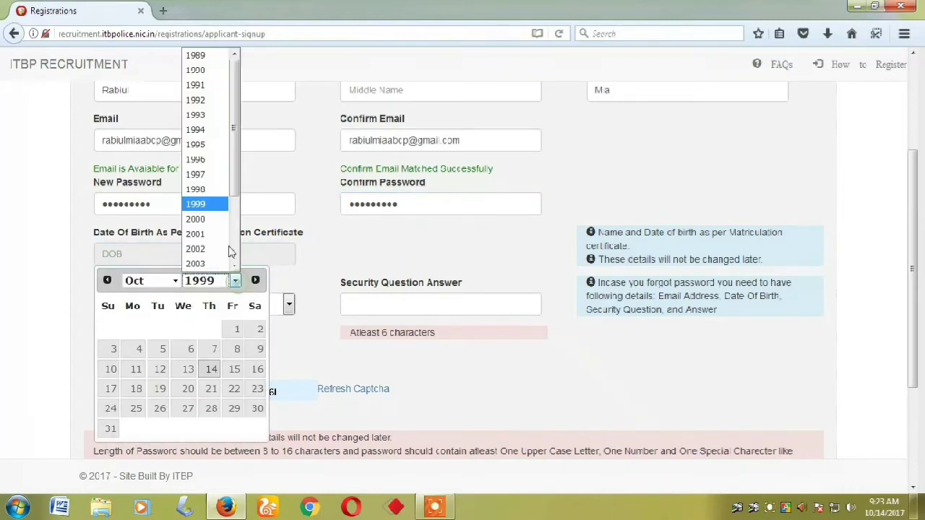
pyautogui.click(204, 147)
pyautogui.click(148, 281)
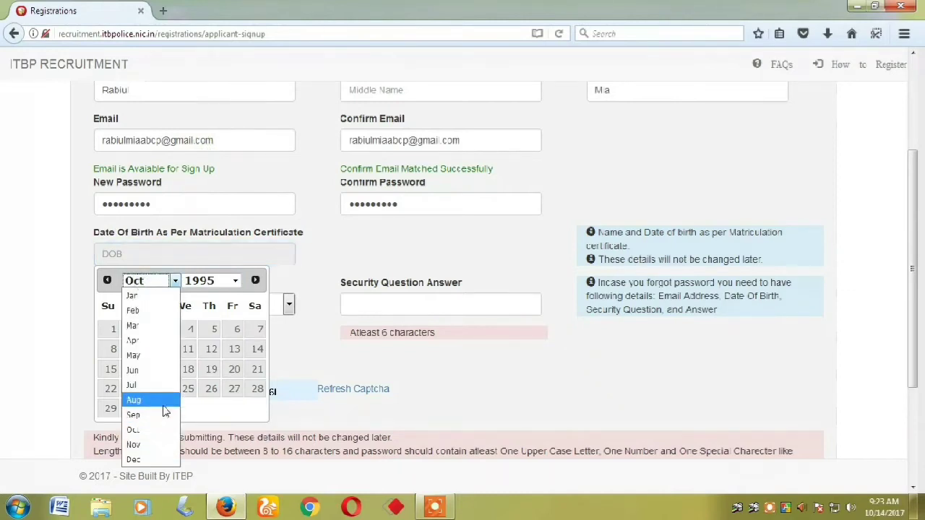
pyautogui.click(131, 385)
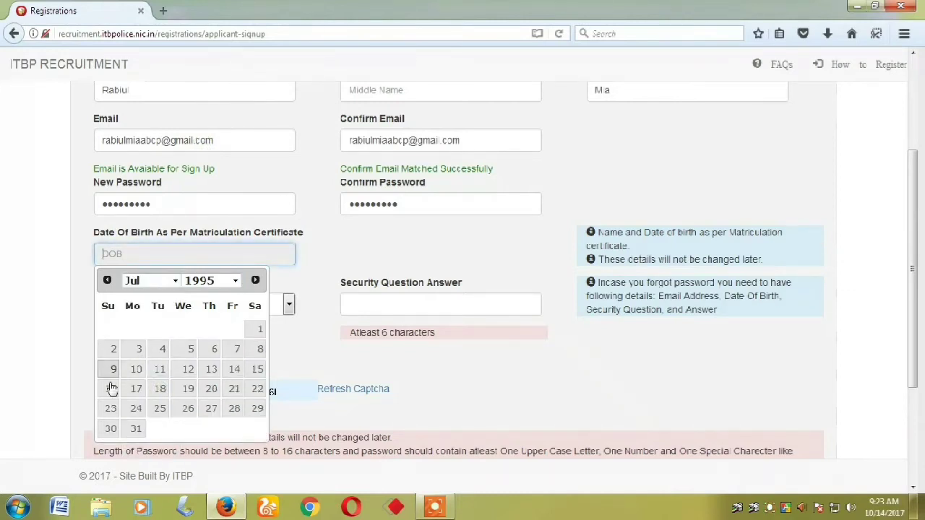
pyautogui.click(137, 353)
# Choose the 'Which is your favourite movie' security question and answer it
pyautogui.click(196, 311)
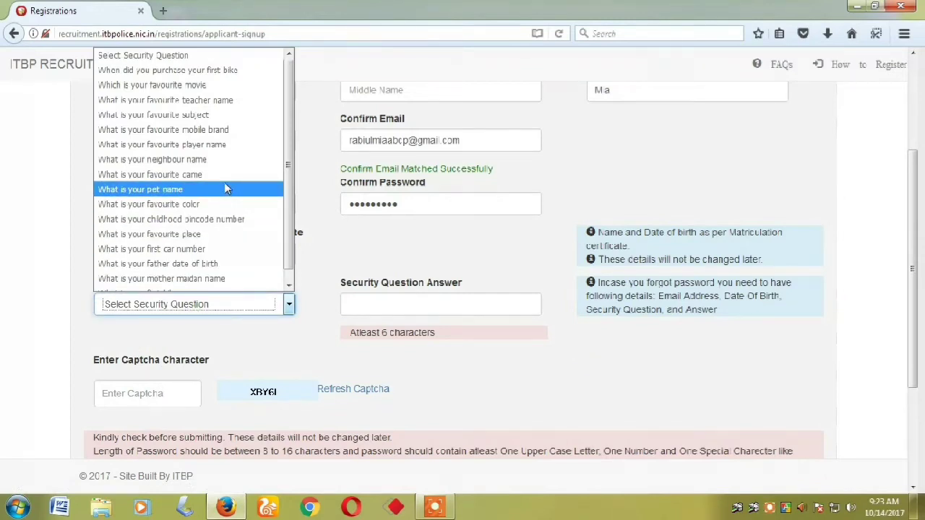
pyautogui.click(244, 87)
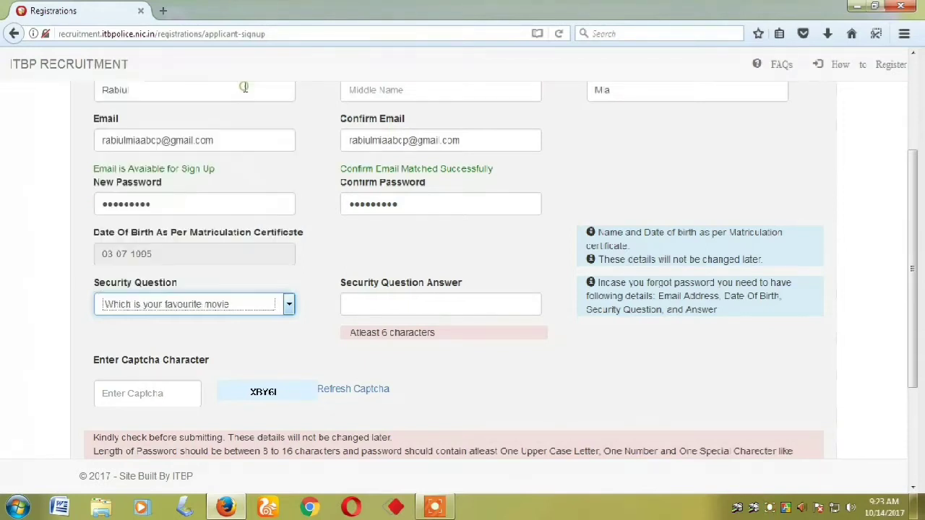
pyautogui.click(452, 304)
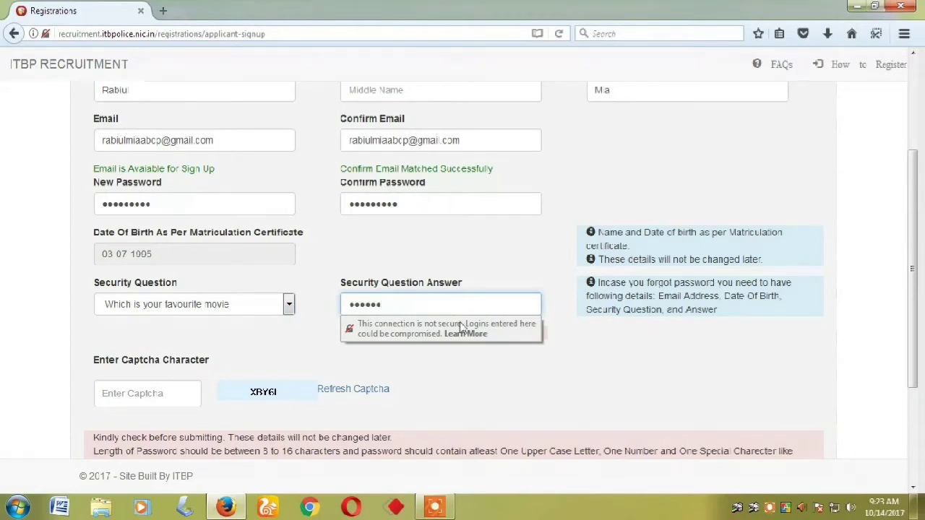
pyautogui.click(141, 394)
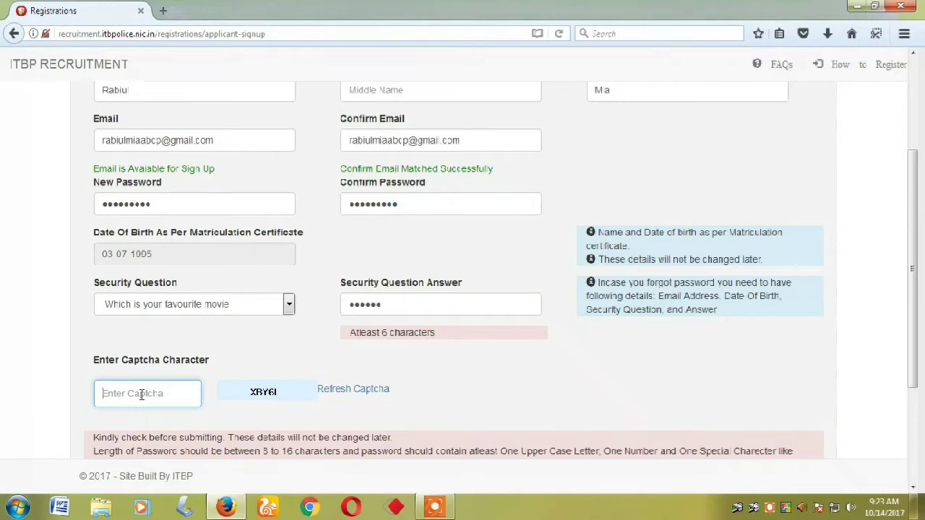
# Enter the captcha characters and submit the sign-up form until registration succeeds
pyautogui.write('XBY6L')
pyautogui.scroll(-3, 367, 386)
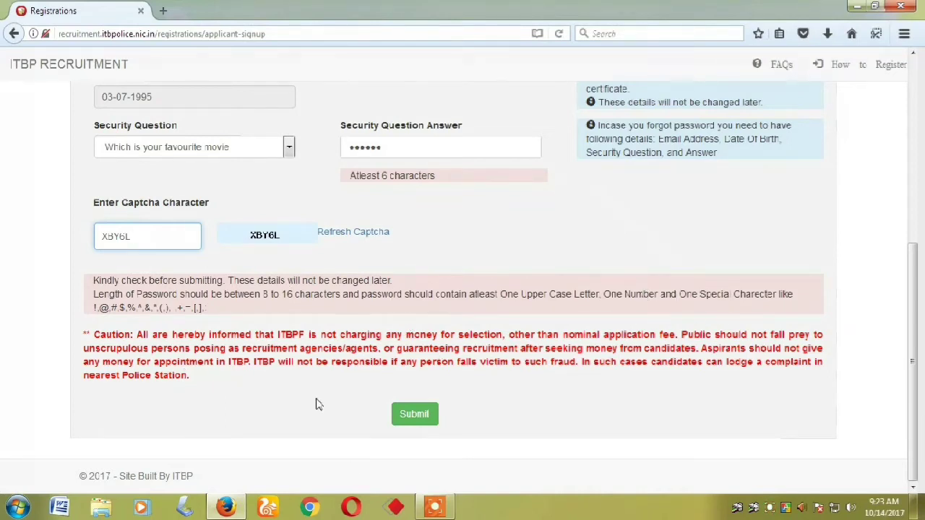
pyautogui.click(414, 414)
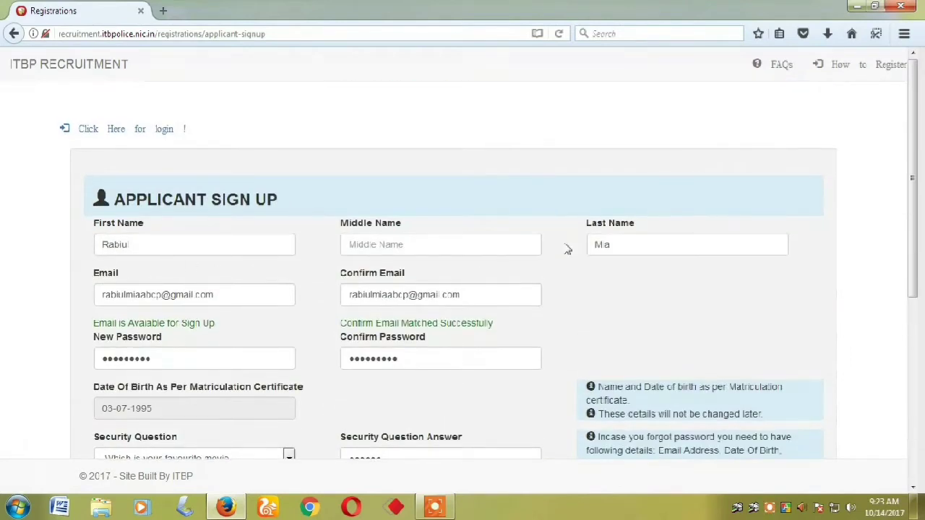
pyautogui.scroll(-5, 292, 415)
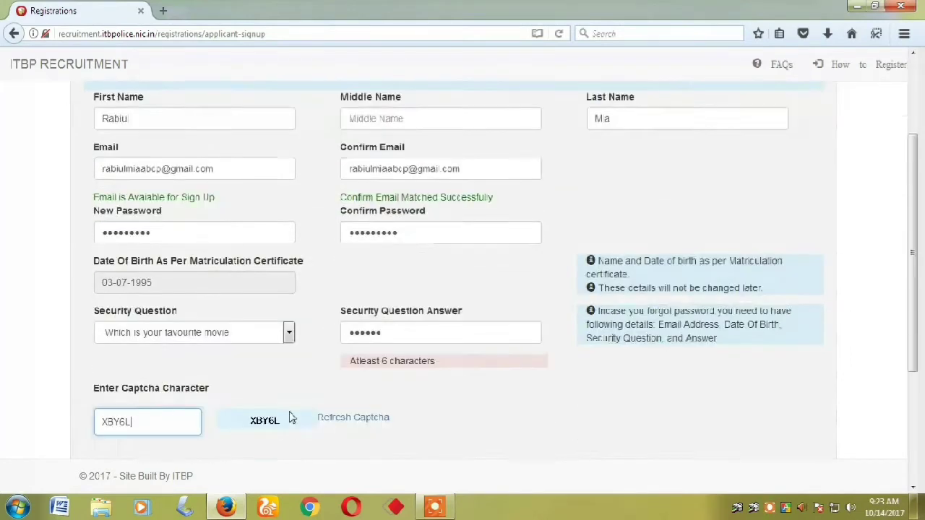
pyautogui.scroll(-2, 356, 347)
pyautogui.click(414, 413)
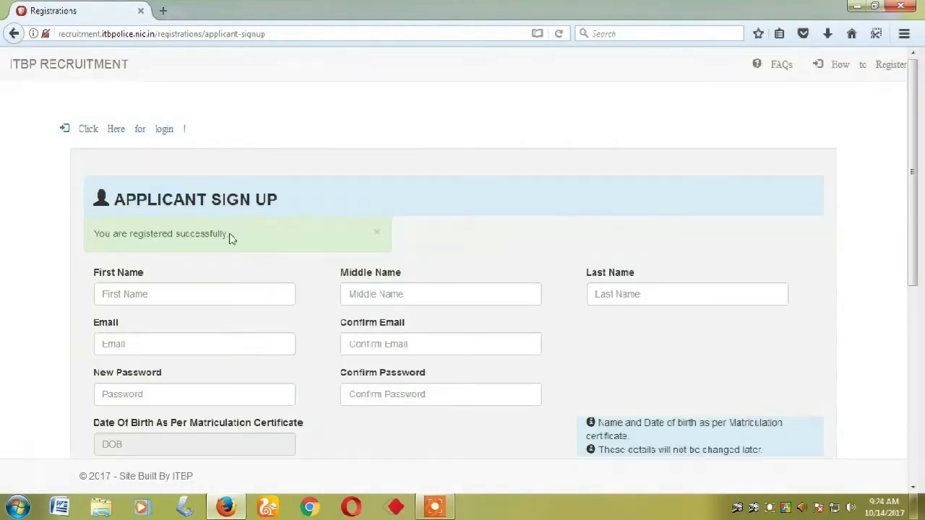
pyautogui.scroll(-5, 403, 266)
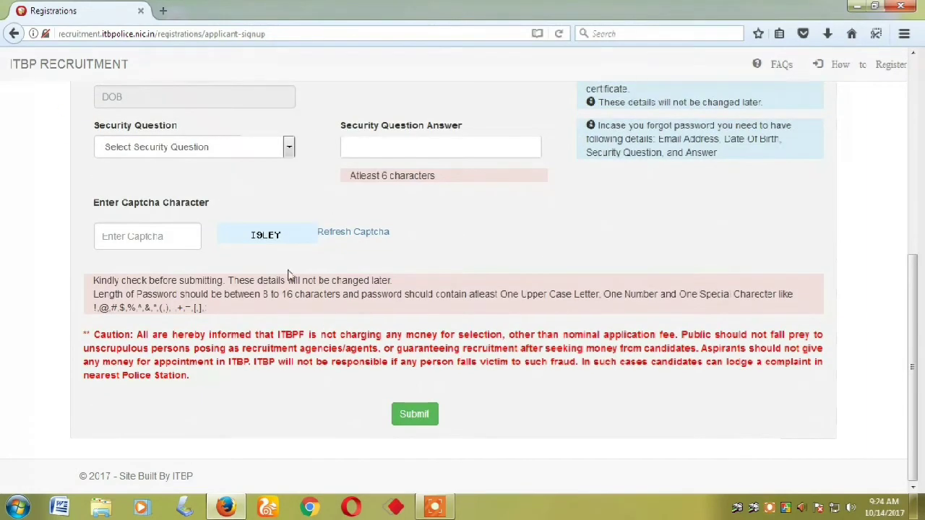
pyautogui.scroll(3, 323, 374)
pyautogui.scroll(-3, 307, 415)
pyautogui.hotkey('ctrl', '+')
pyautogui.hotkey('ctrl', '+')
pyautogui.hotkey('ctrl', '+')
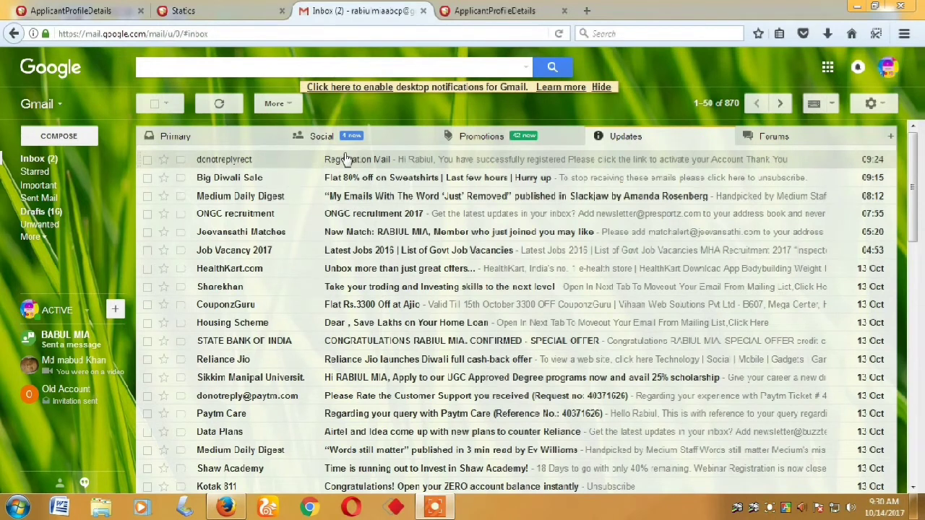
# Open the Registration Mail in Gmail and follow its account activation link
pyautogui.click(354, 158)
pyautogui.click(242, 227)
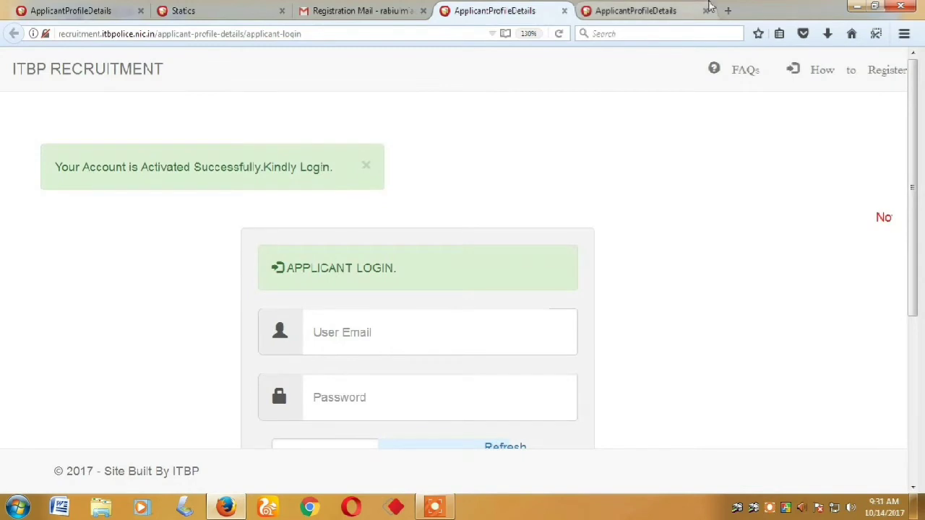
# Close the duplicate tab and enter the registered e-mail in User Email
pyautogui.click(706, 10)
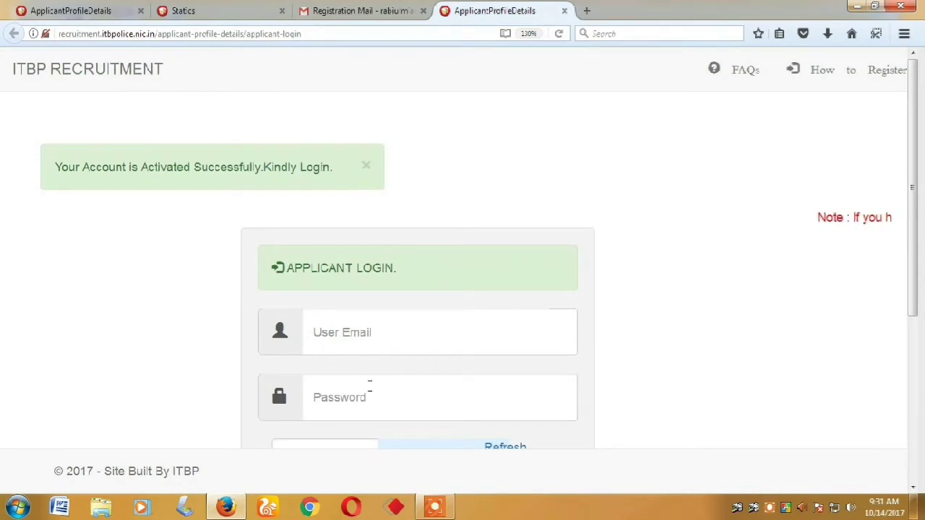
pyautogui.scroll(-3, 380, 343)
pyautogui.click(380, 147)
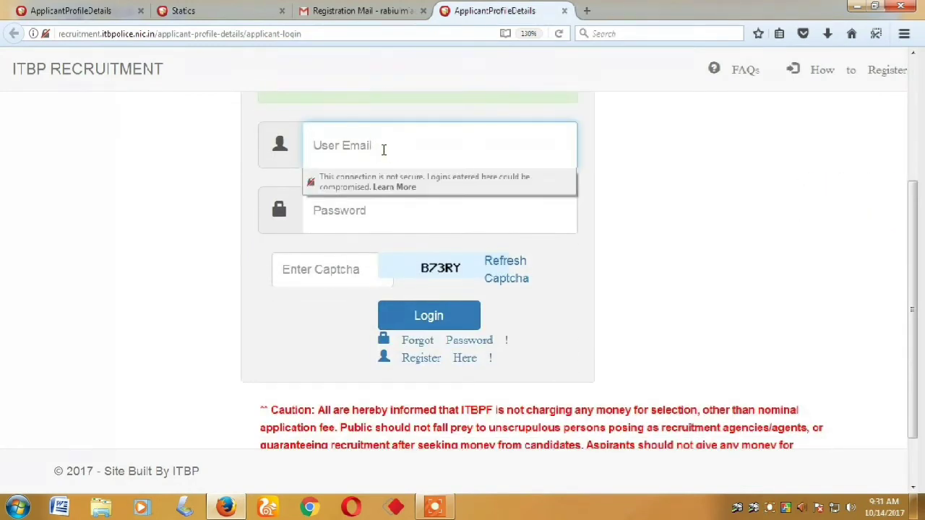
pyautogui.scroll(-1, 383, 150)
pyautogui.write('r')
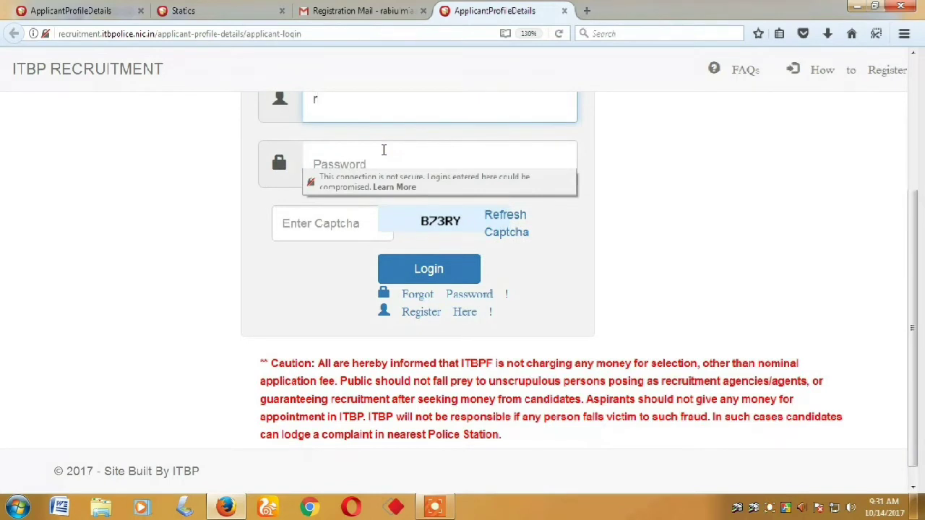
pyautogui.scroll(2, 384, 150)
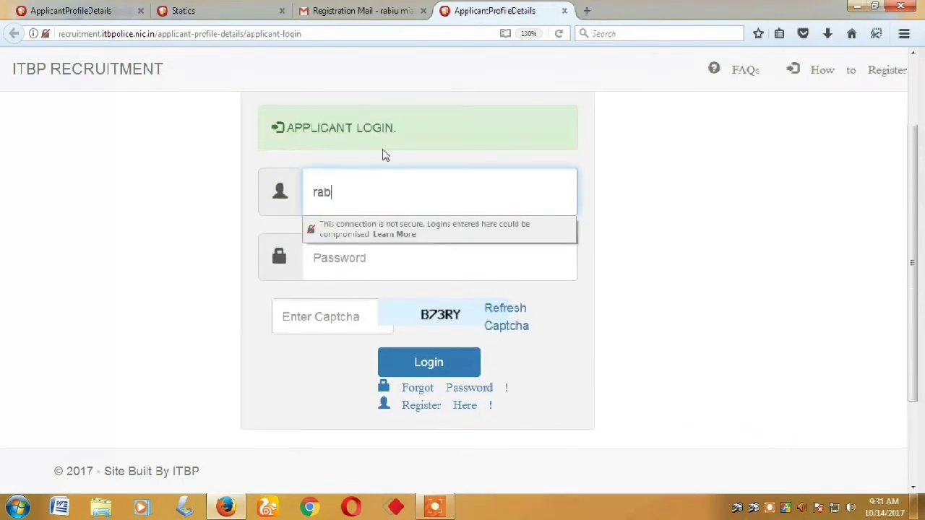
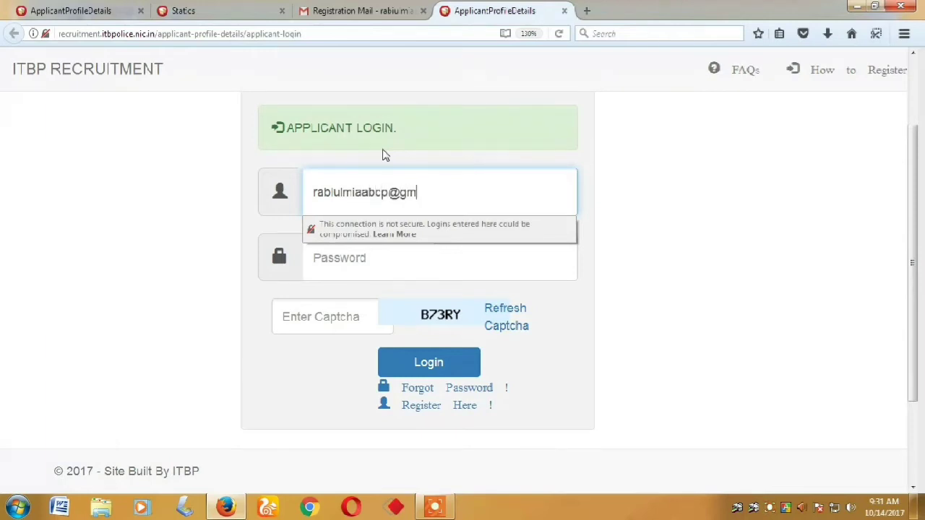
# Fill in the account password and the displayed captcha text
pyautogui.click(399, 354)
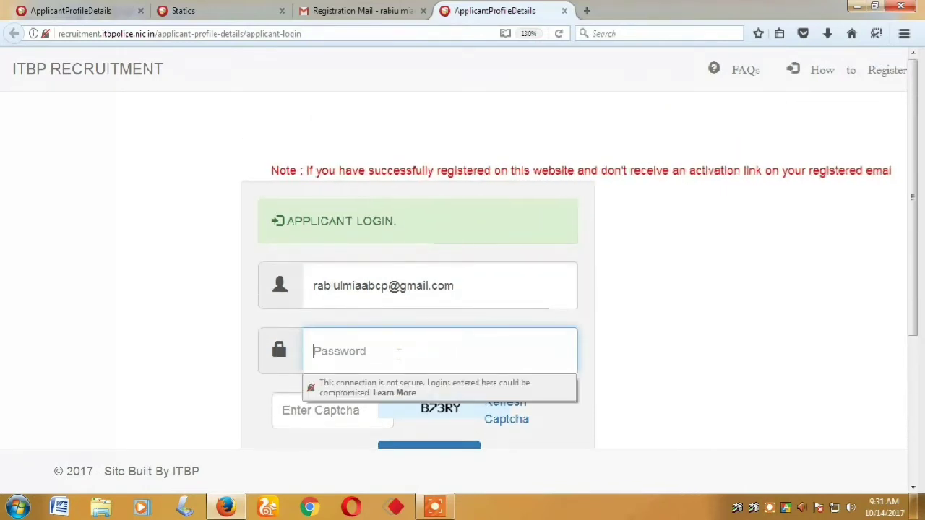
pyautogui.write('••••••')
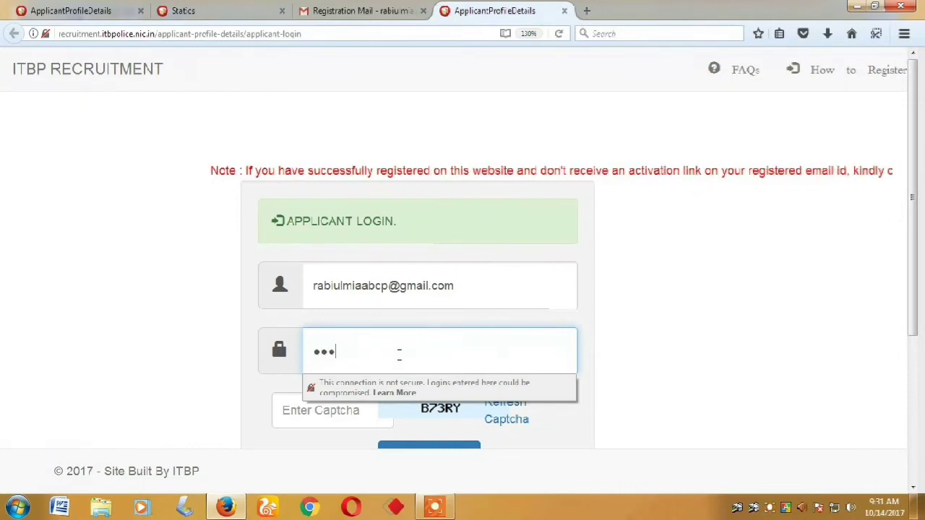
pyautogui.write('•••')
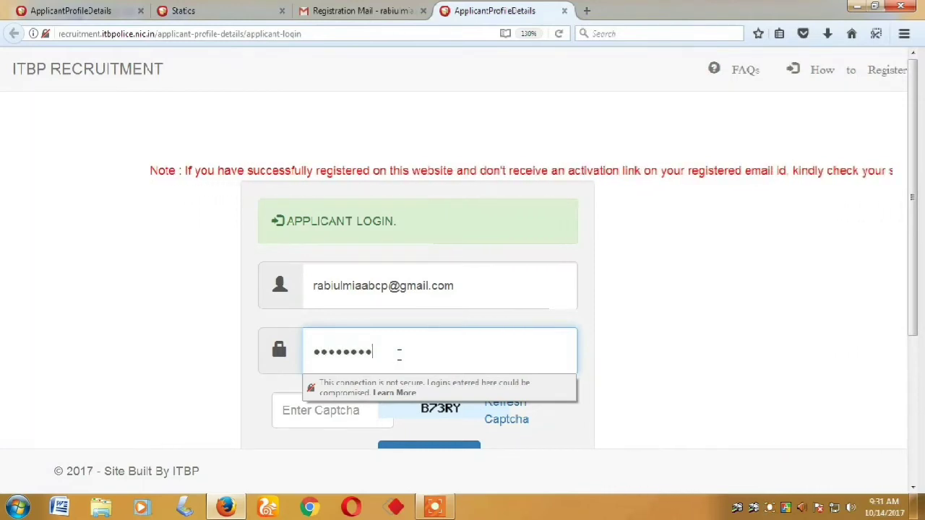
pyautogui.scroll(-2, 320, 325)
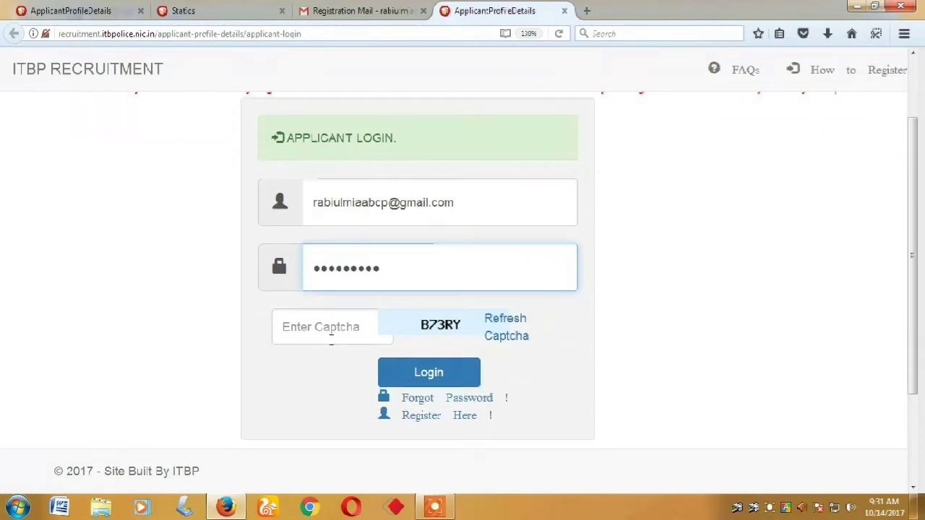
pyautogui.click(323, 317)
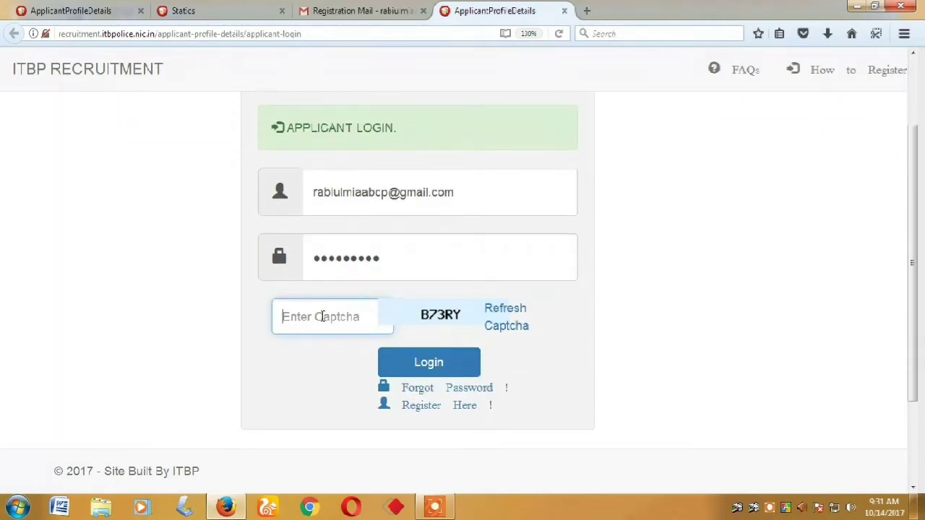
pyautogui.write('B73RY')
# Log in and look through the dashboard's Live Applications table
pyautogui.click(431, 368)
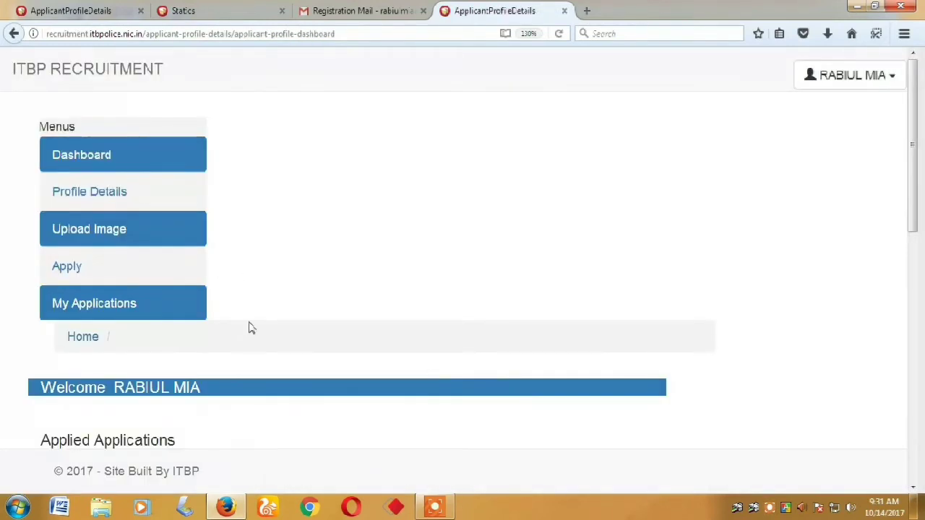
pyautogui.scroll(-3, 328, 337)
pyautogui.scroll(-3, 382, 351)
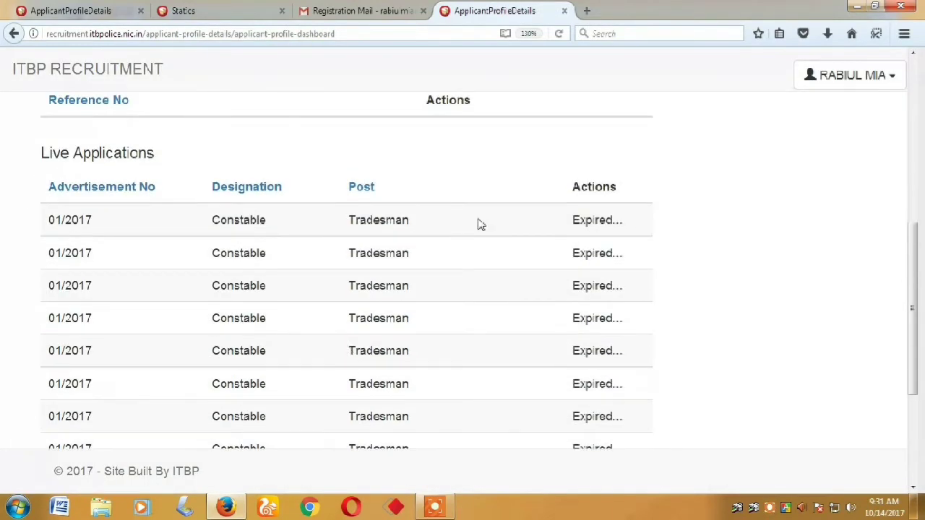
pyautogui.scroll(-3, 403, 312)
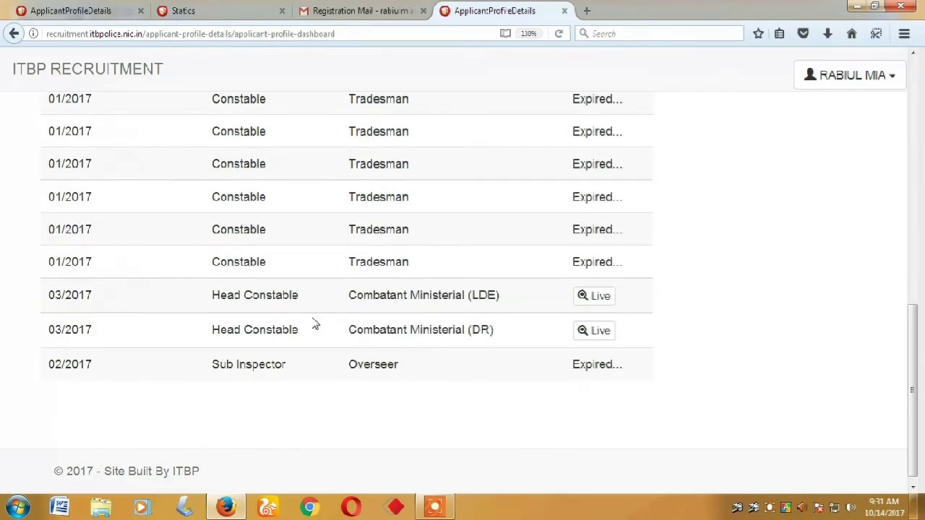
pyautogui.scroll(10, 486, 379)
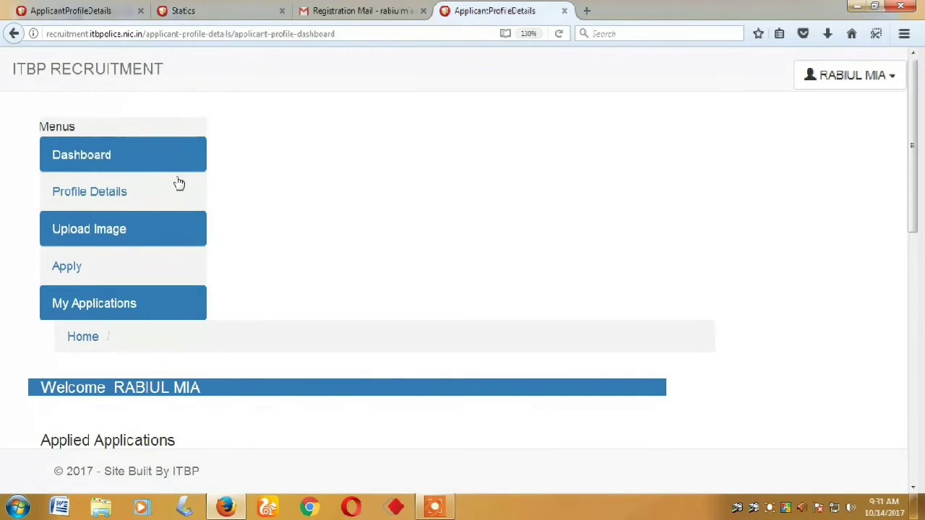
# Reload the applicant dashboard and open the Upload Image page
pyautogui.click(105, 154)
pyautogui.scroll(-5, 305, 238)
pyautogui.scroll(5, 436, 248)
pyautogui.click(93, 237)
# Browse for and select N 001.jpg as the applicant signature file
pyautogui.scroll(-3, 302, 251)
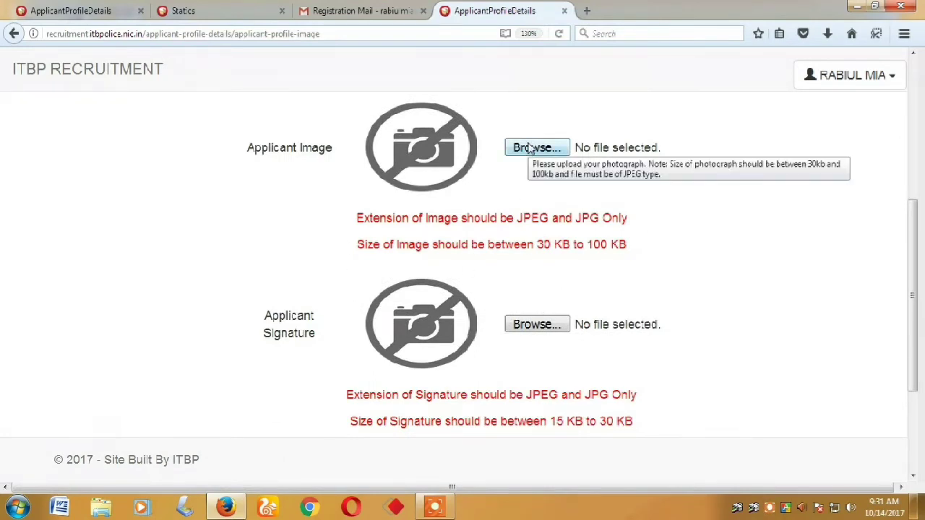
pyautogui.click(530, 148)
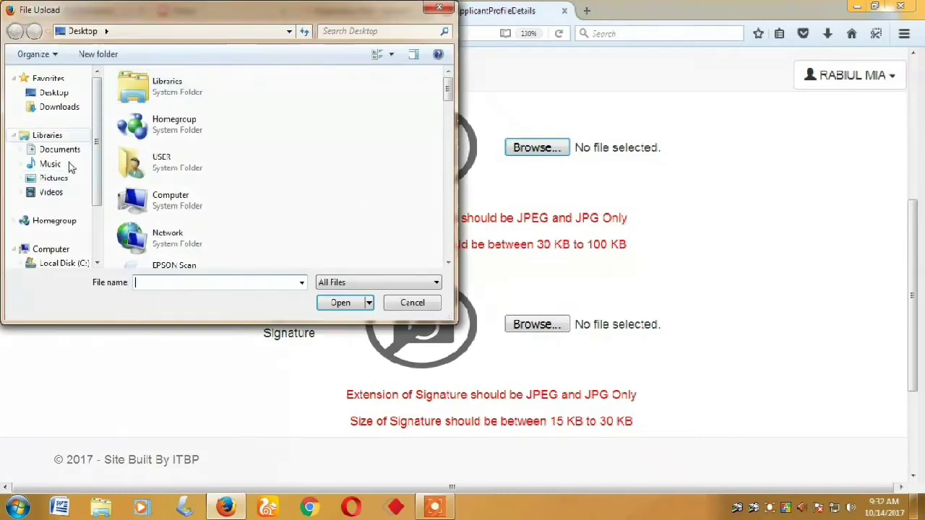
pyautogui.scroll(-2, 65, 231)
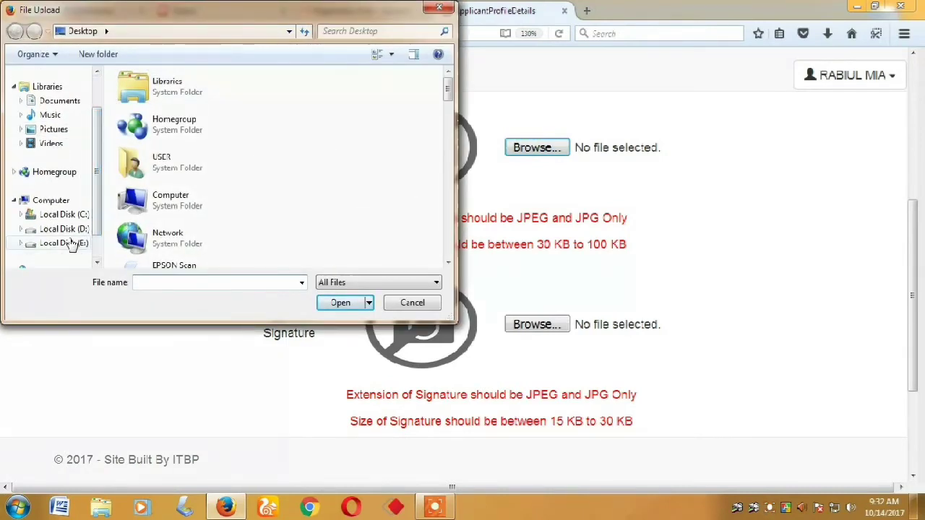
pyautogui.click(70, 243)
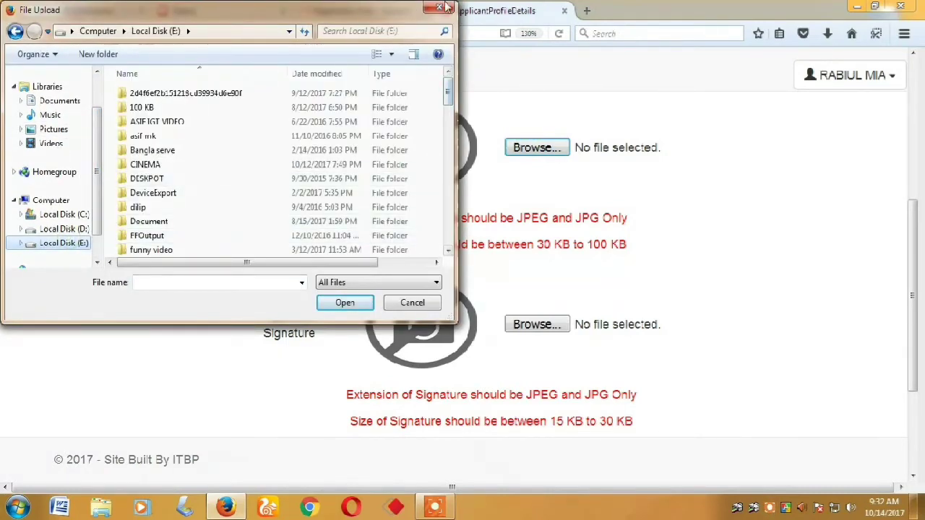
pyautogui.click(438, 7)
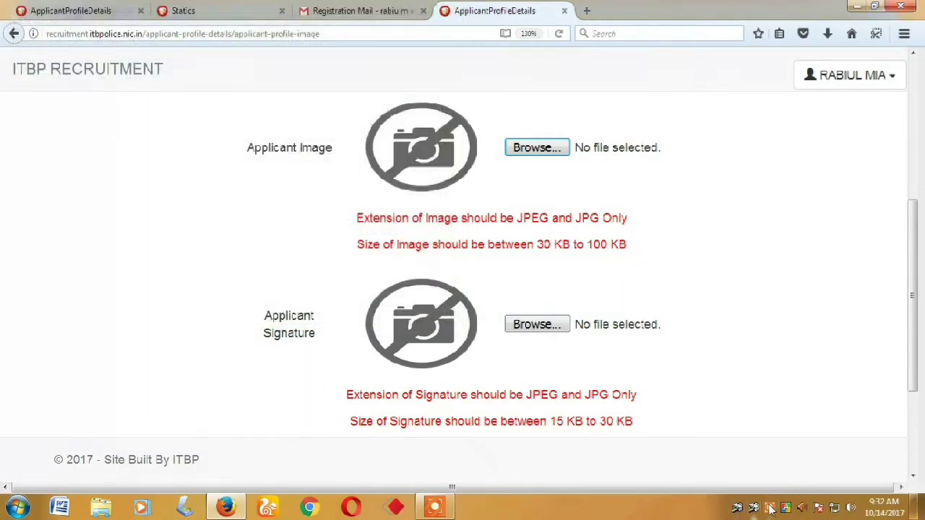
pyautogui.click(753, 508)
pyautogui.click(474, 484)
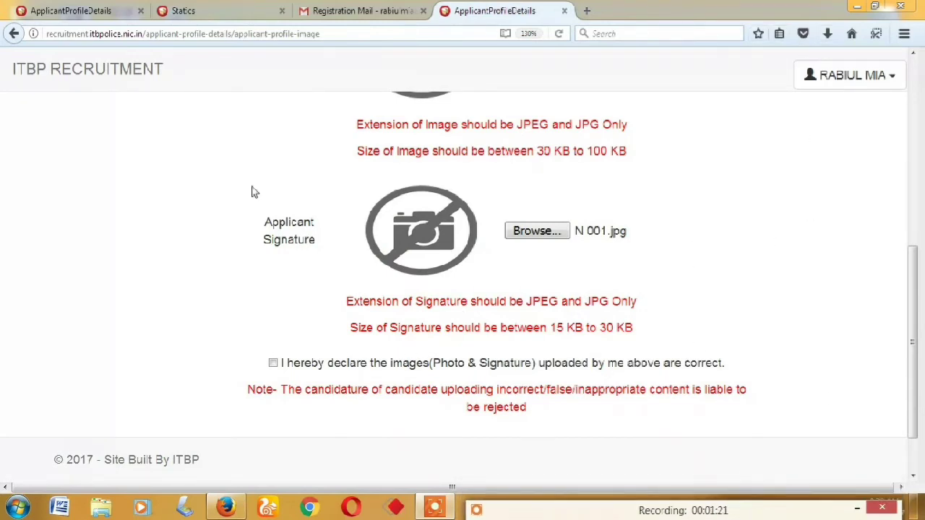
# Tick the photo-and-signature declaration and submit the image uploads
pyautogui.click(274, 363)
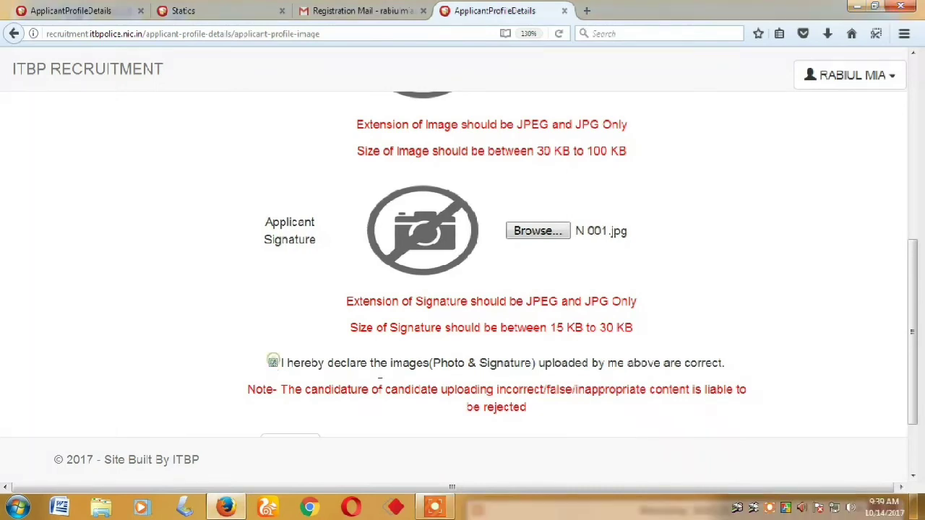
pyautogui.scroll(-2, 329, 269)
pyautogui.click(290, 357)
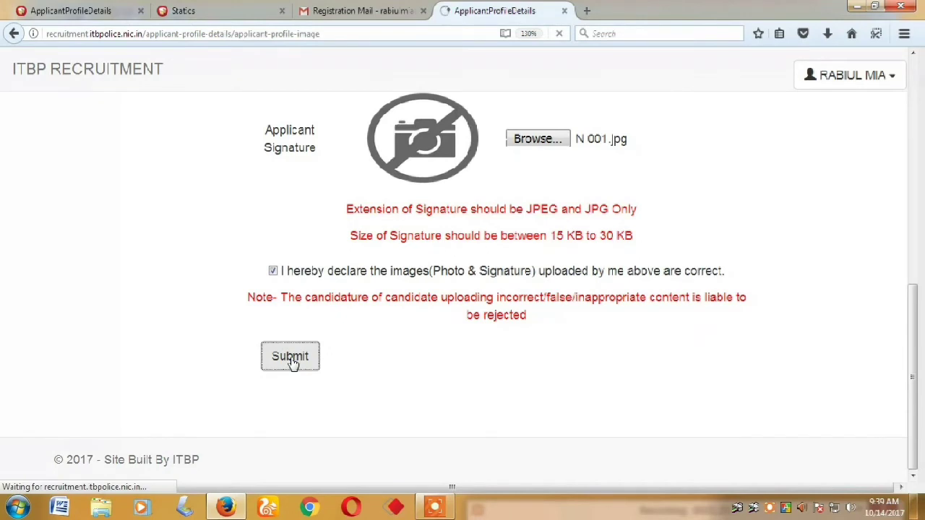
# Re-tick the image declaration and submit the uploads a second time
pyautogui.scroll(-5, 392, 330)
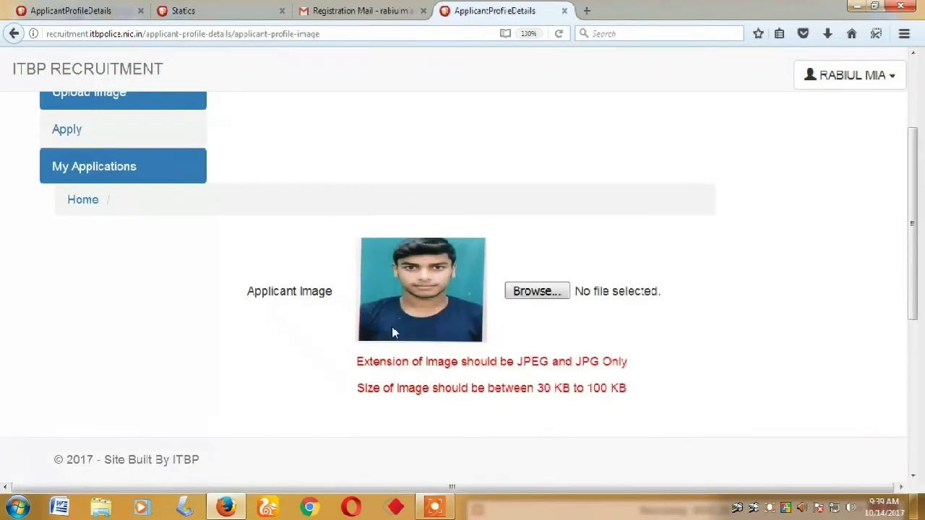
pyautogui.scroll(-3, 360, 324)
pyautogui.click(272, 301)
pyautogui.scroll(-1, 325, 318)
pyautogui.click(292, 363)
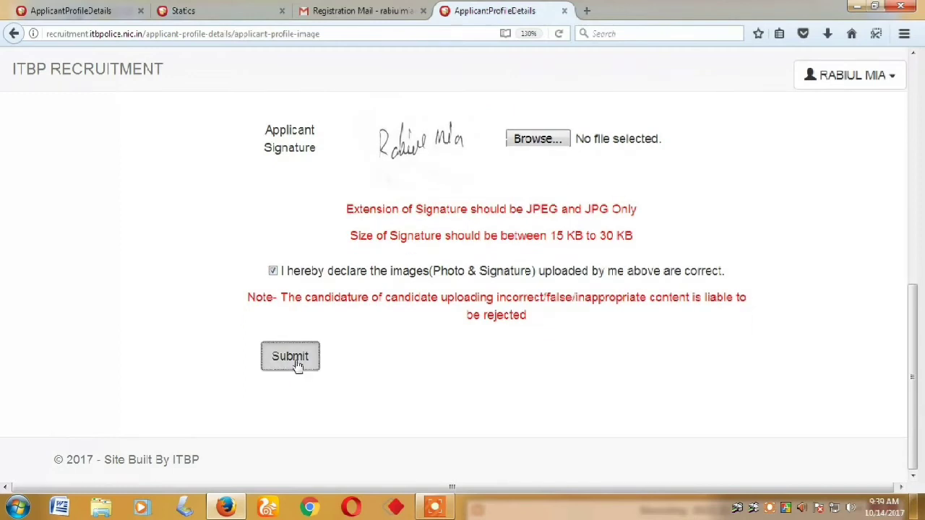
# Confirm the declaration once more and resubmit until the uploaded photo and signature appear
pyautogui.scroll(-6, 291, 354)
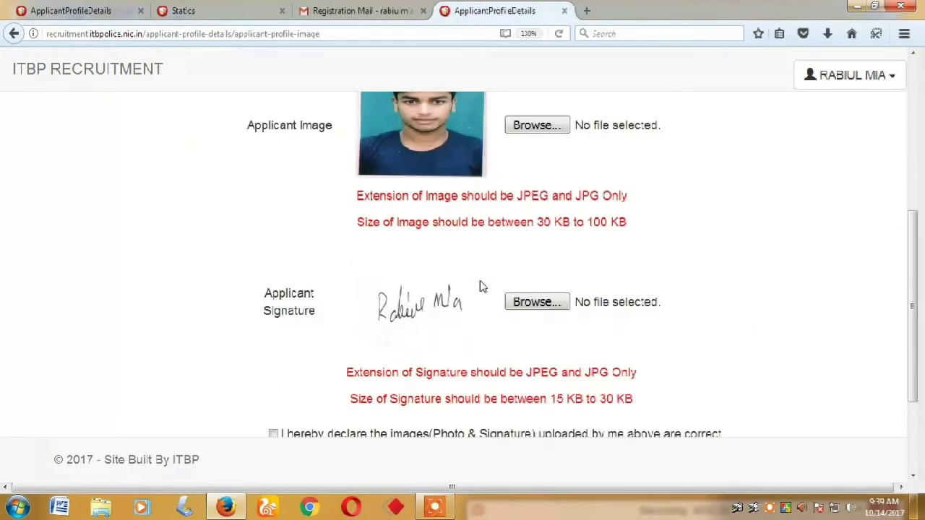
pyautogui.scroll(-1, 482, 286)
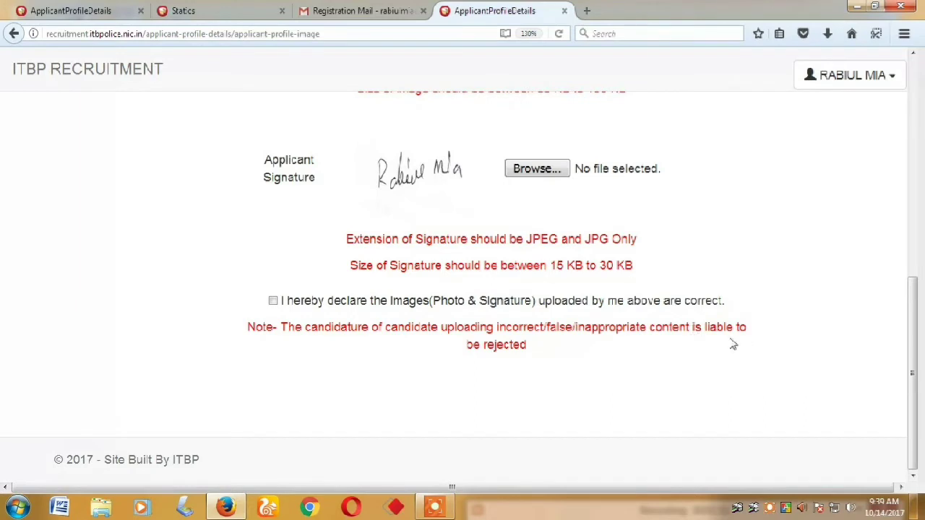
pyautogui.scroll(5, 262, 322)
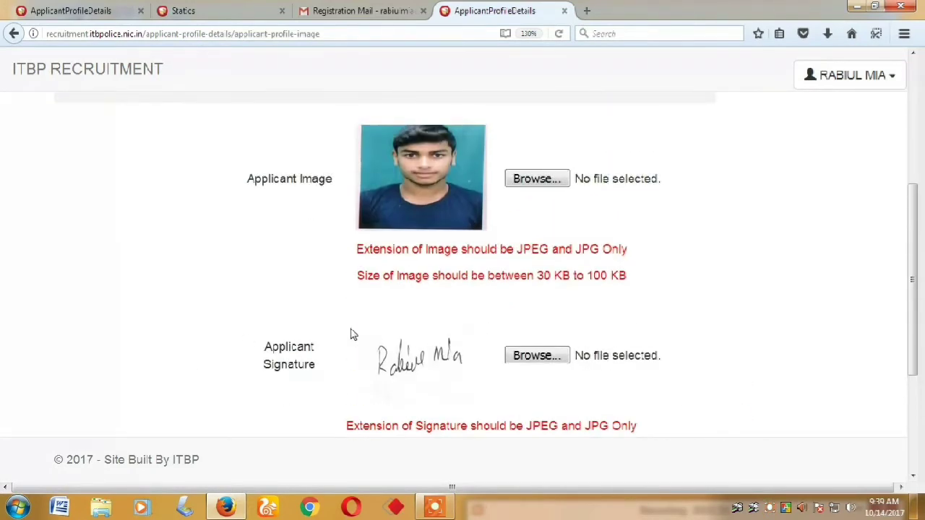
pyautogui.scroll(-5, 352, 335)
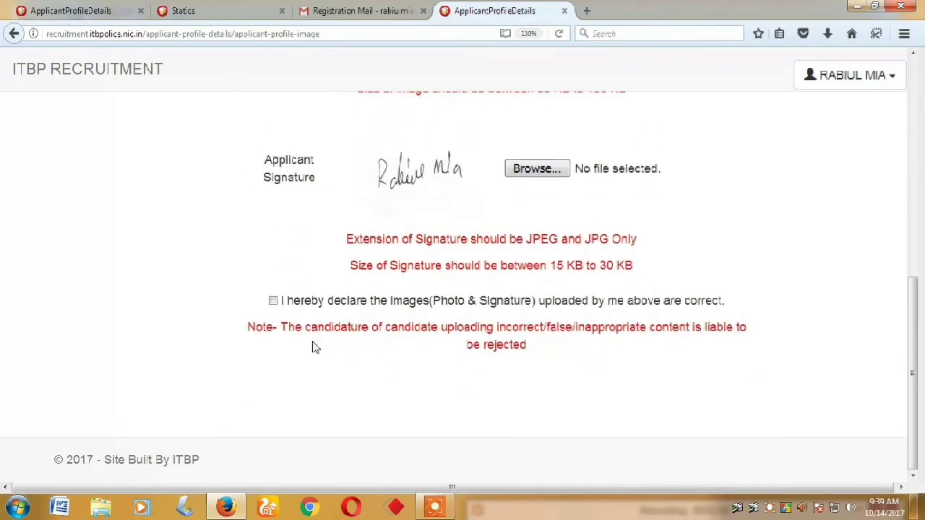
pyautogui.click(273, 301)
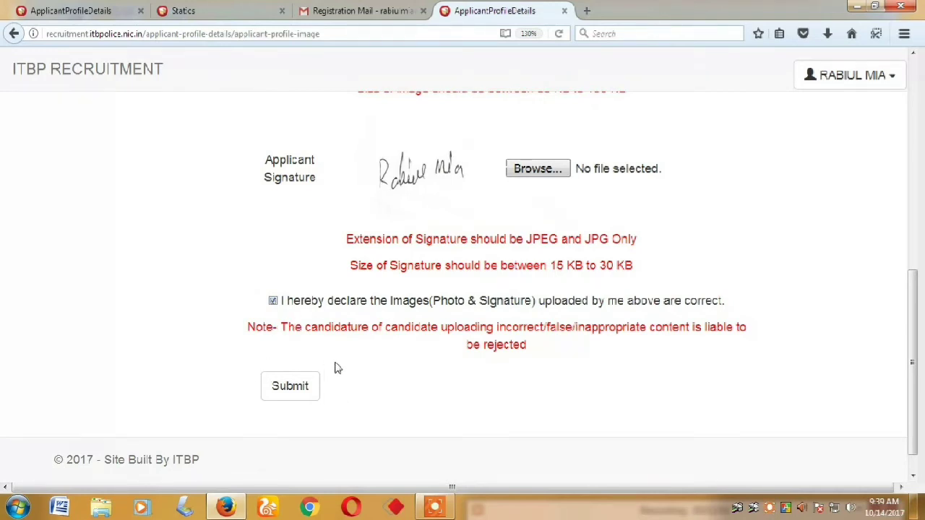
pyautogui.click(285, 397)
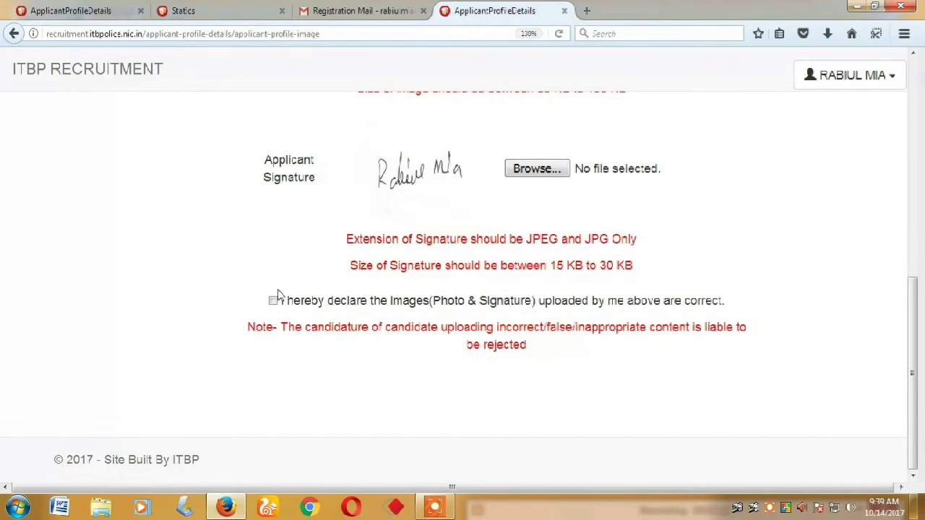
pyautogui.scroll(7, 278, 297)
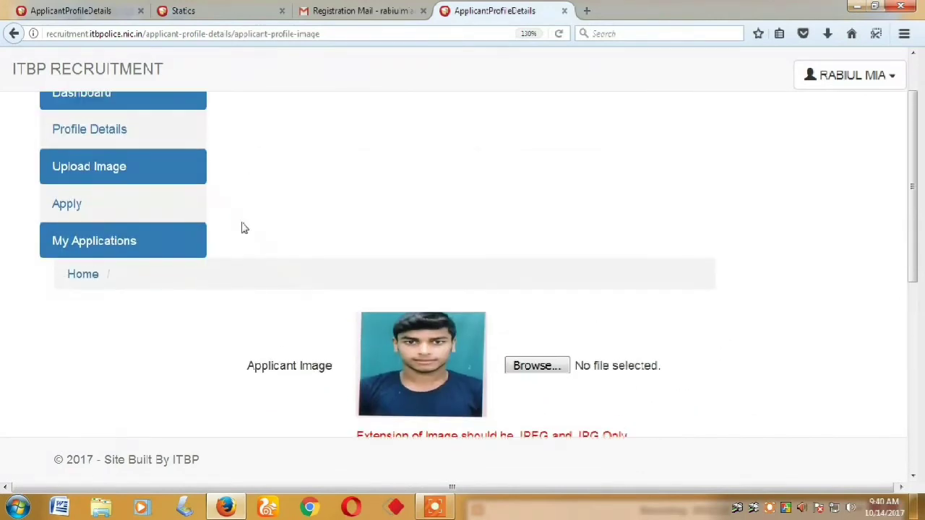
# Check the Applications table by sorting on Designation and Post, finding no applications, then go back to the Dashboard
pyautogui.click(113, 248)
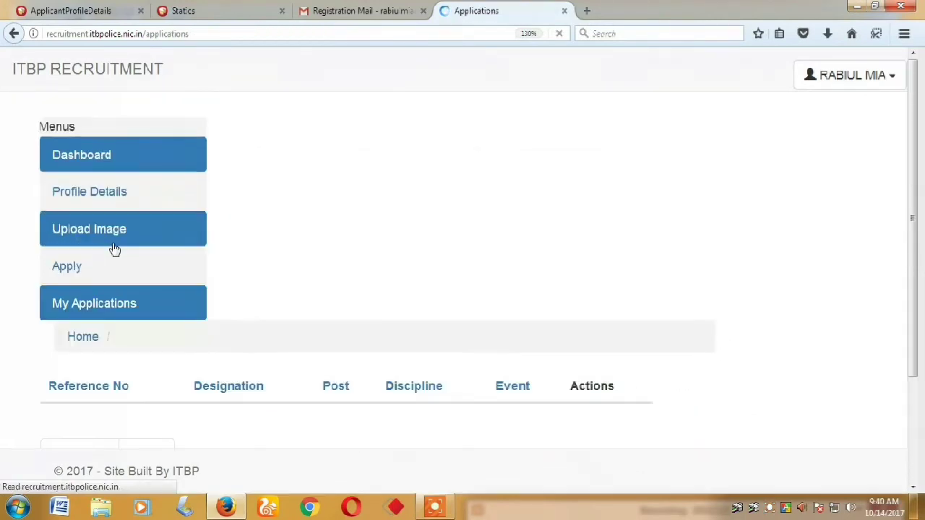
pyautogui.scroll(-3, 180, 326)
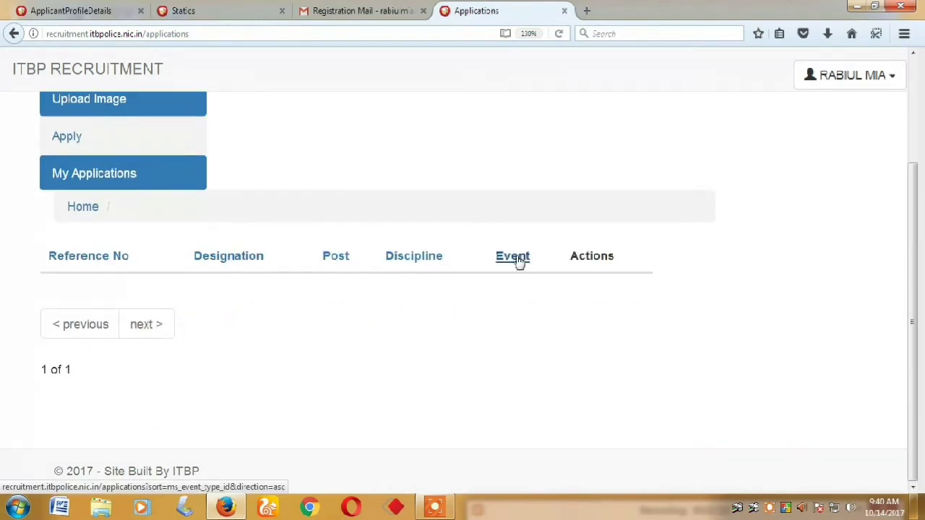
pyautogui.click(226, 260)
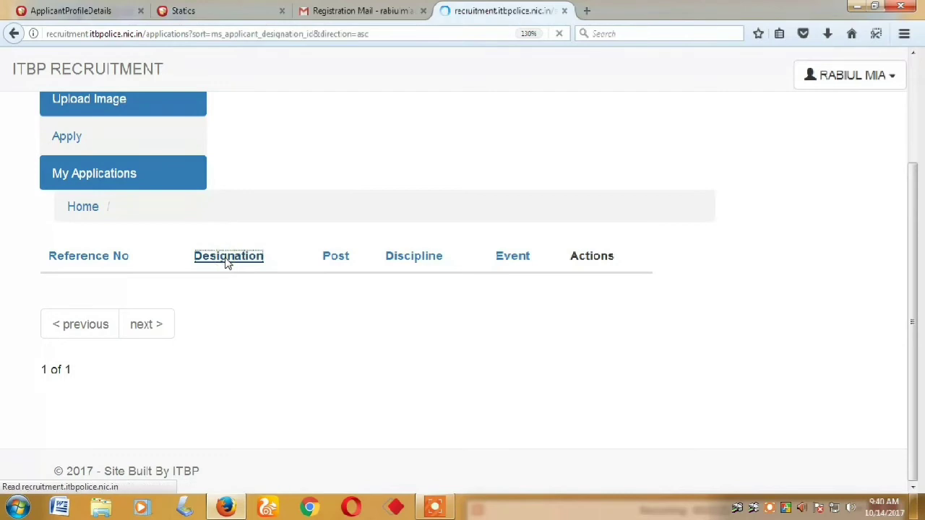
pyautogui.scroll(-3, 263, 365)
pyautogui.click(335, 257)
pyautogui.scroll(-3, 198, 359)
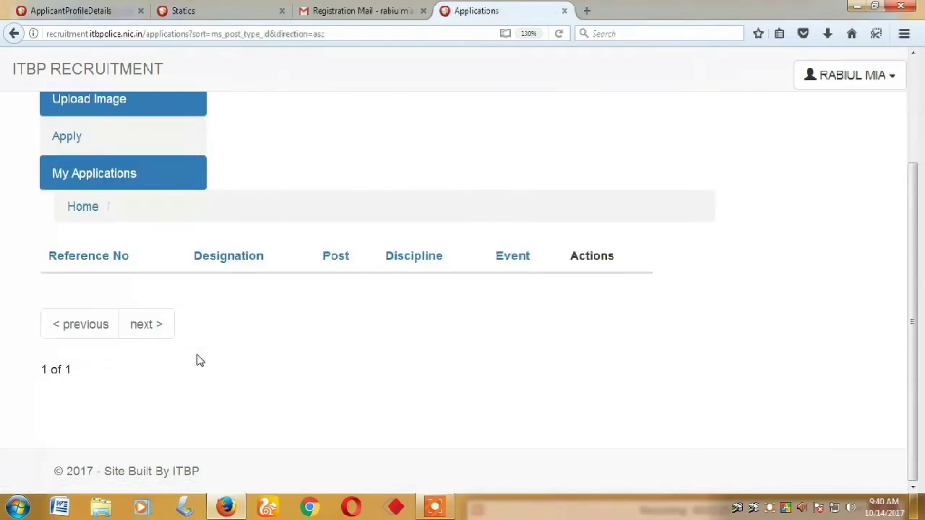
pyautogui.scroll(3, 199, 360)
pyautogui.click(108, 156)
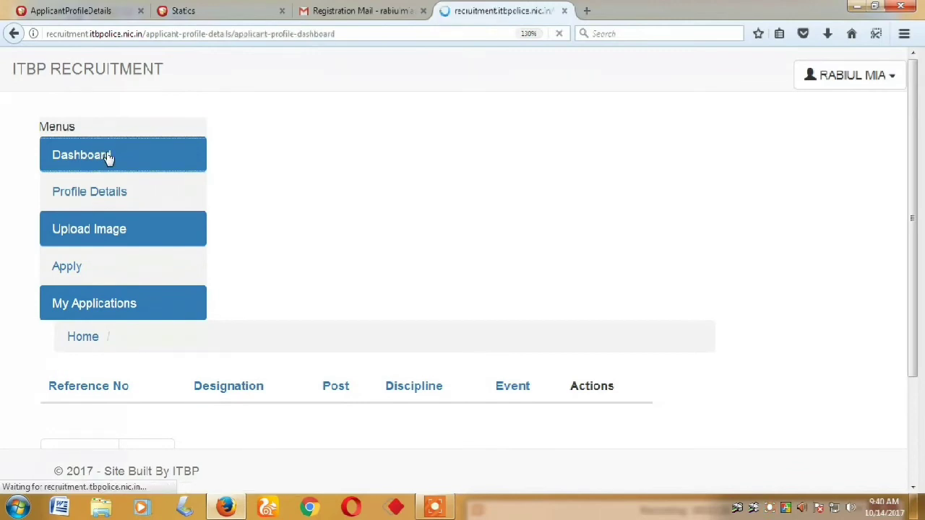
# In Profile Details, enter the applicant's mobile number, father's name and mother's name
pyautogui.click(92, 196)
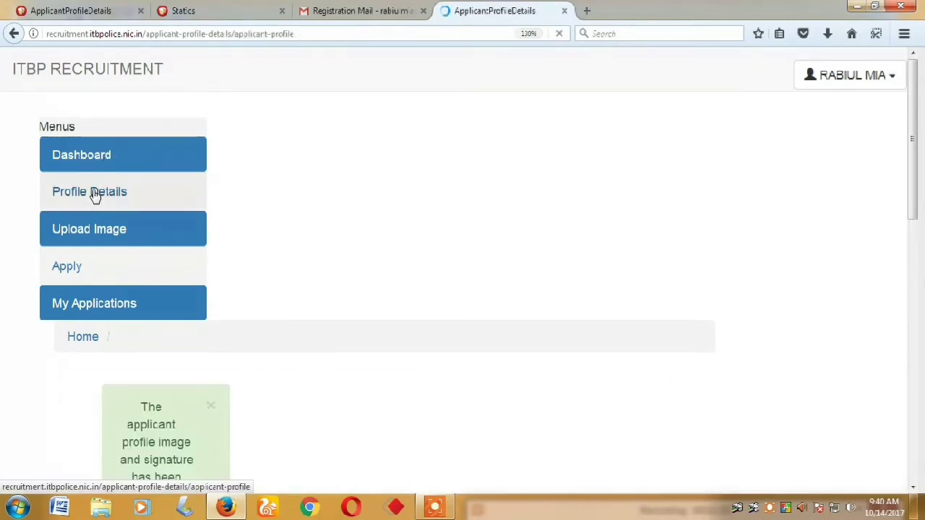
pyautogui.scroll(-5, 108, 207)
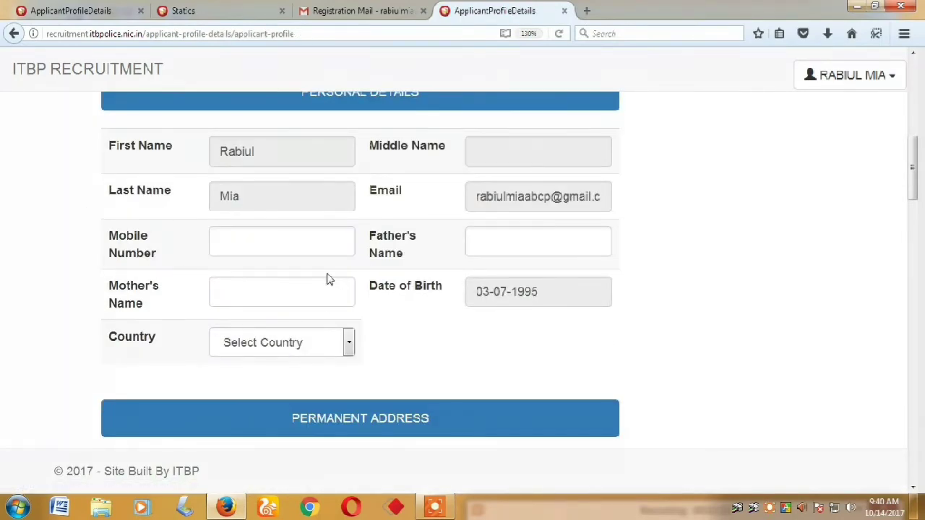
pyautogui.click(310, 242)
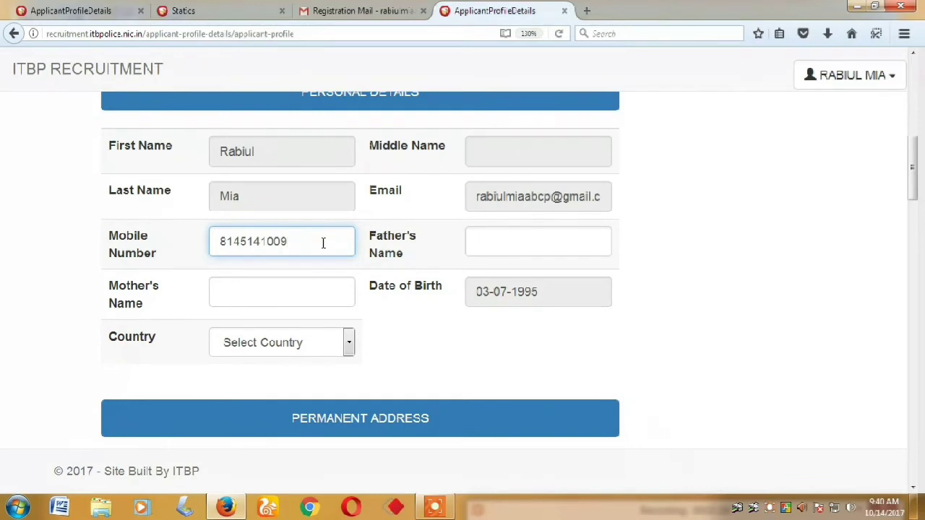
pyautogui.click(525, 239)
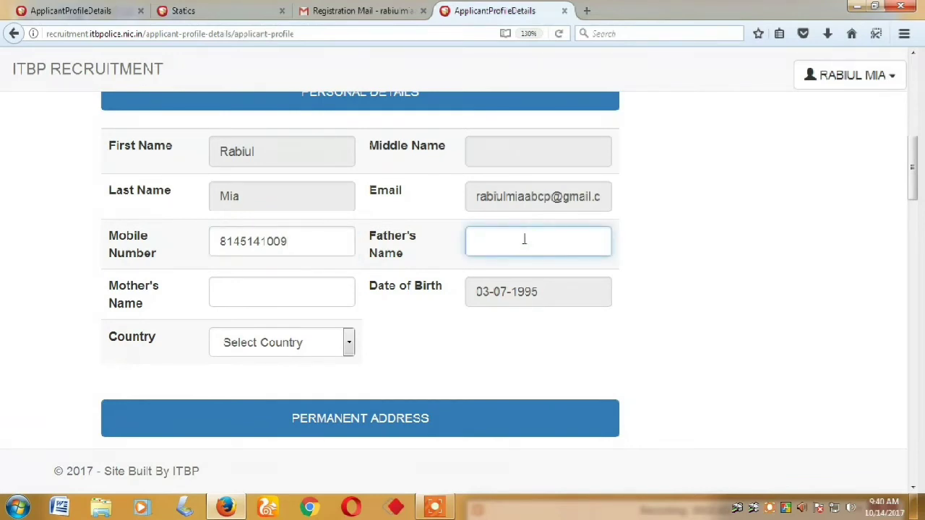
pyautogui.click(279, 291)
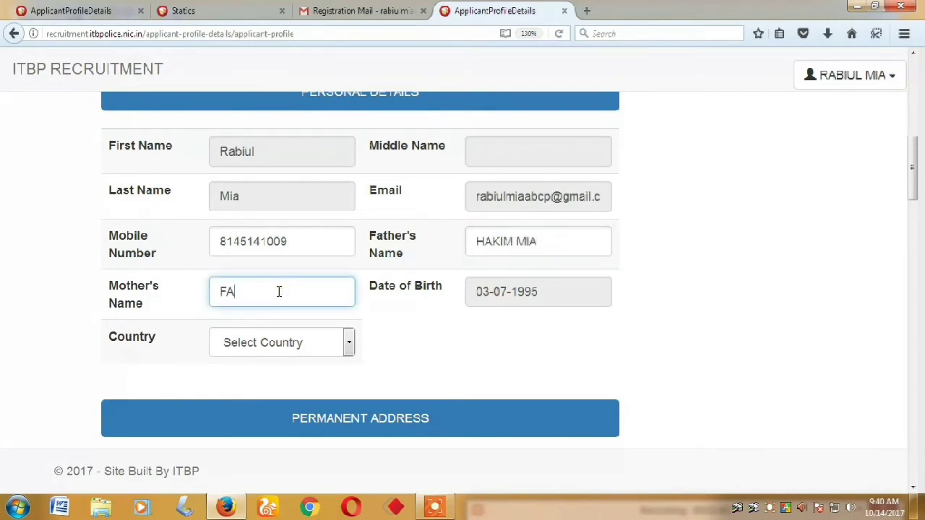
# Set the Country to INDIA
pyautogui.click(294, 343)
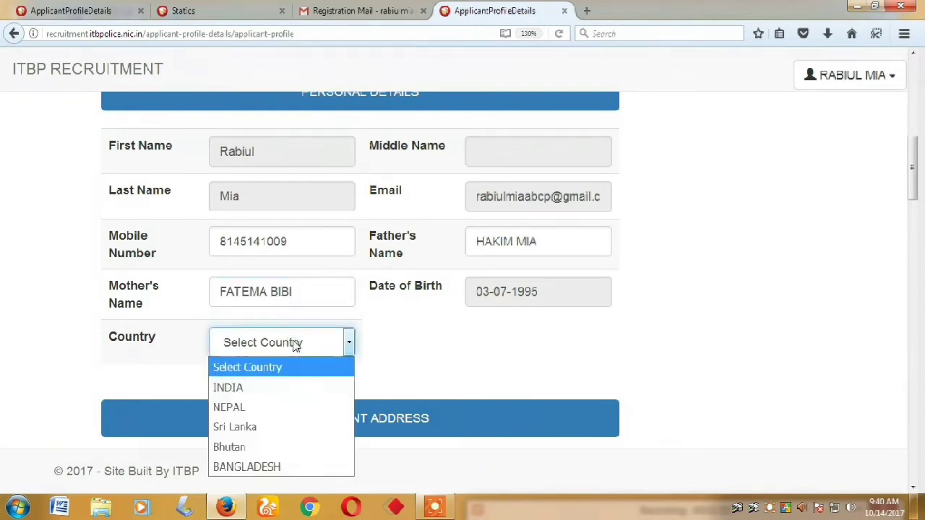
pyautogui.click(328, 389)
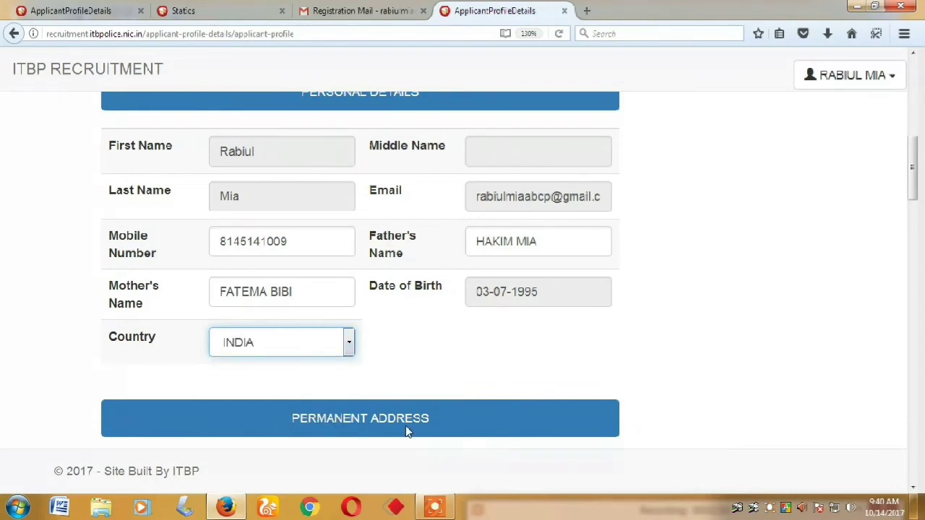
pyautogui.scroll(-5, 402, 424)
# Enter the two permanent address lines, correcting a typo in the first line
pyautogui.scroll(-3, 243, 210)
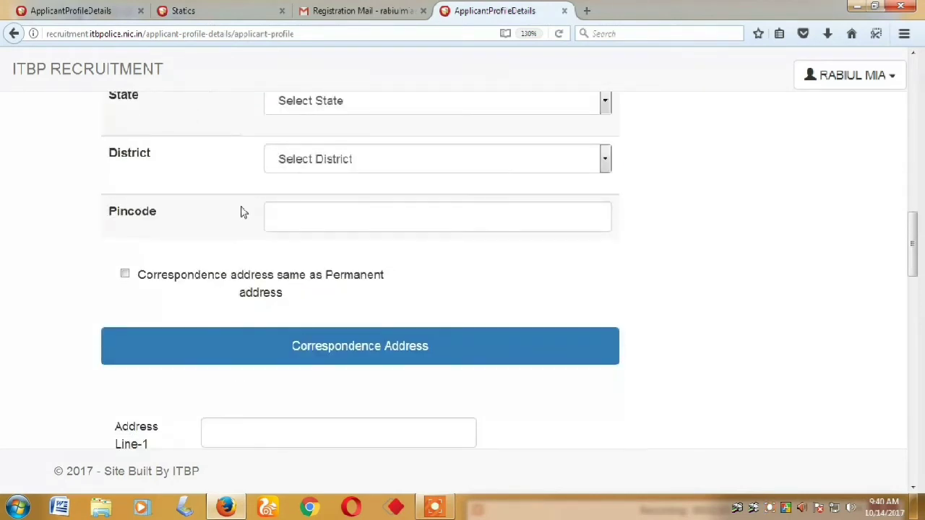
pyautogui.scroll(3, 275, 316)
pyautogui.click(301, 291)
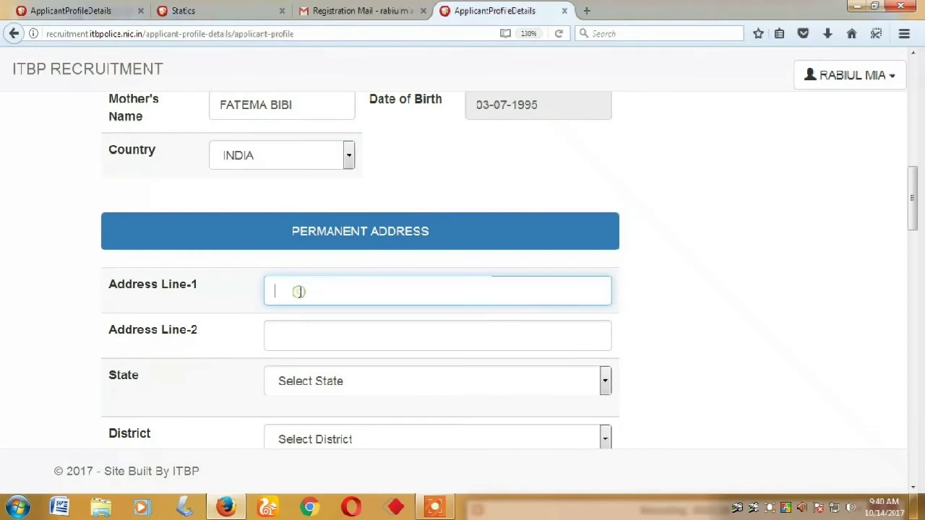
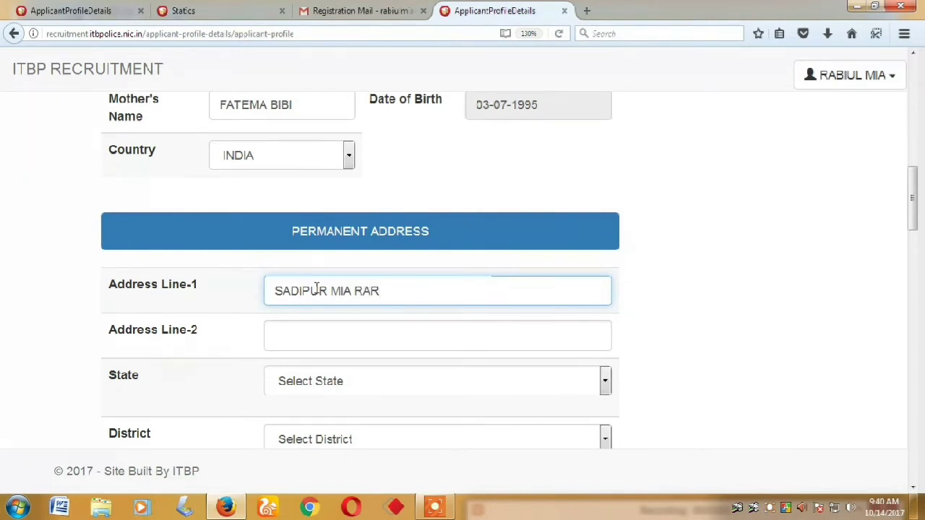
pyautogui.click(344, 344)
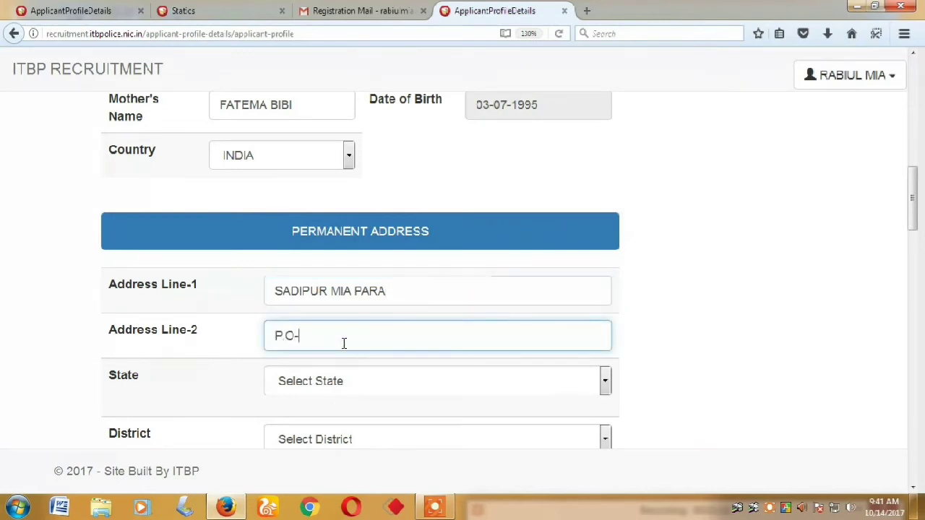
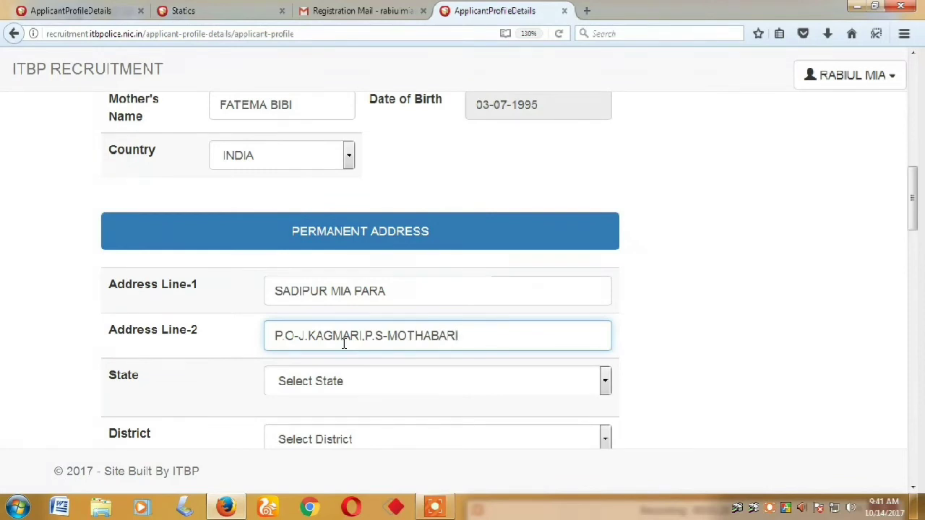
# Choose West Bengal as the state and Malda as the district, and enter the pincode
pyautogui.click(355, 381)
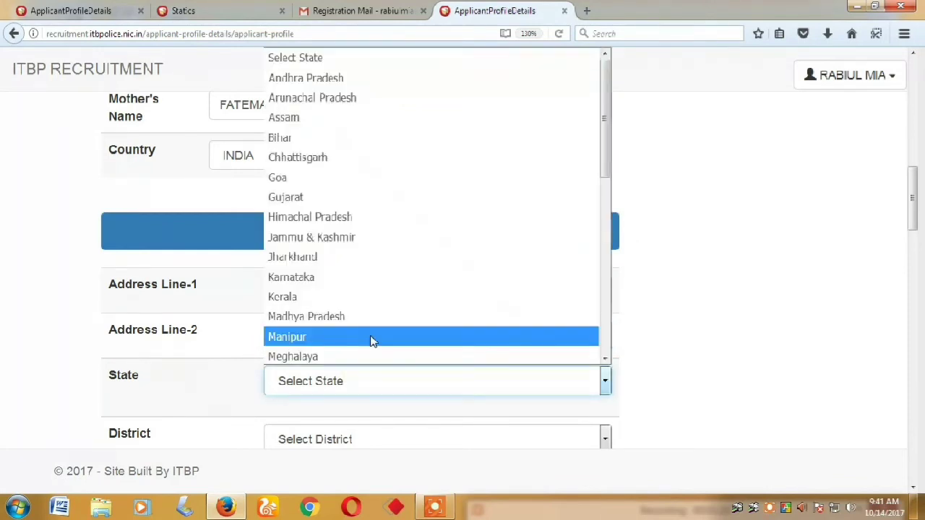
pyautogui.press('w')
pyautogui.press('Return')
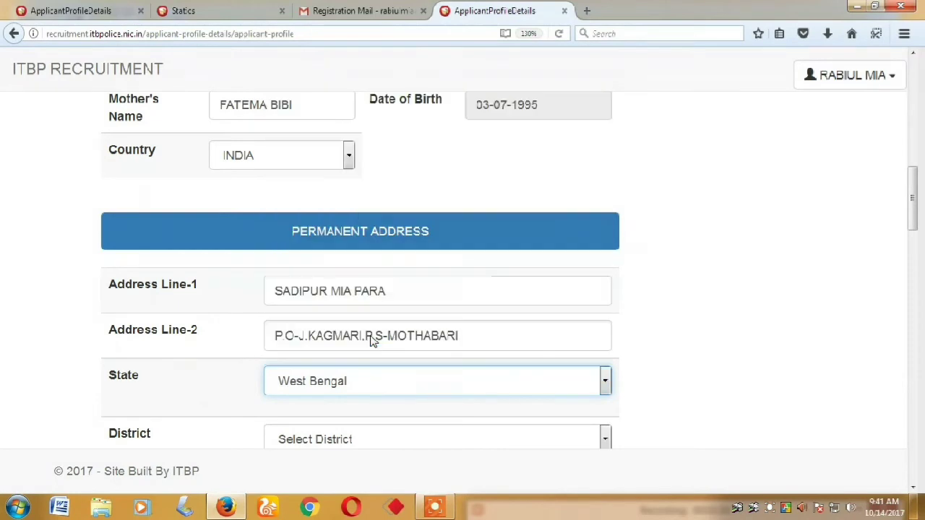
pyautogui.scroll(-4, 372, 340)
pyautogui.click(354, 160)
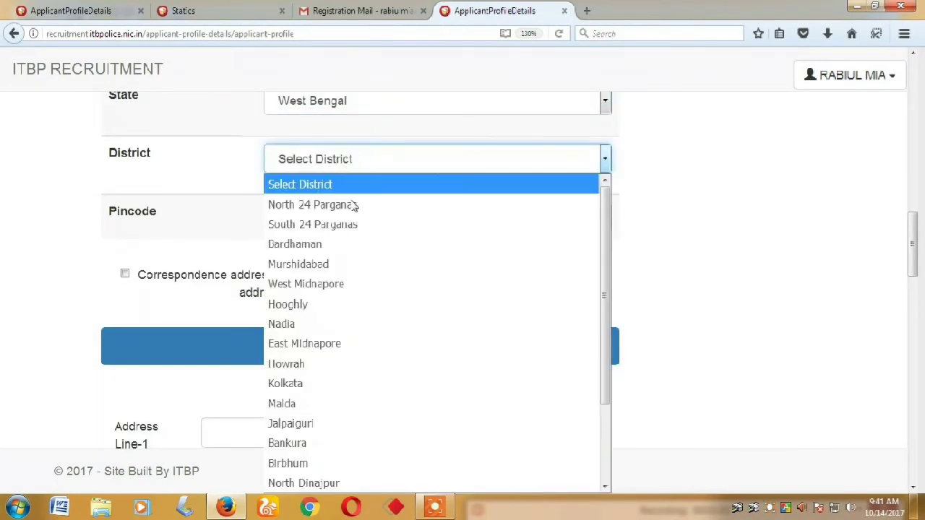
pyautogui.click(354, 405)
pyautogui.click(352, 220)
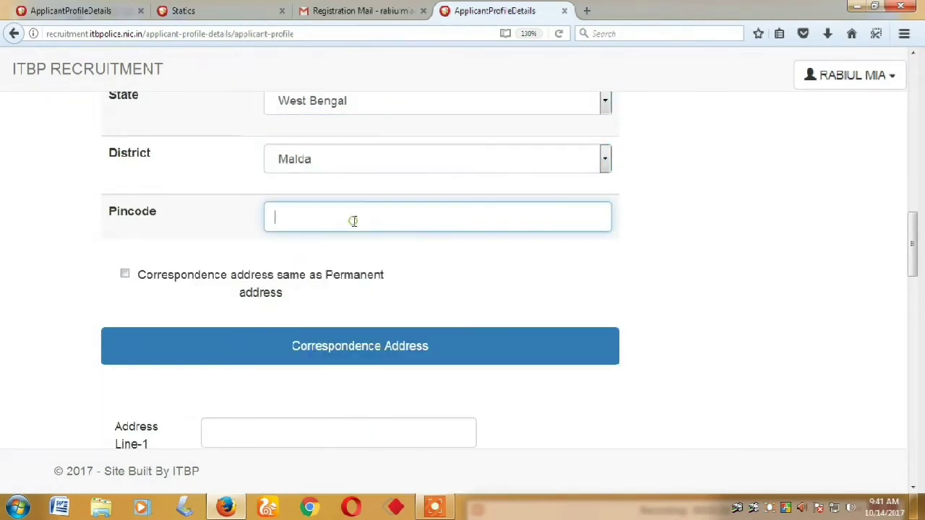
pyautogui.write('732207')
# Make the correspondence address the same as the permanent address
pyautogui.click(125, 274)
pyautogui.scroll(-10, 229, 292)
pyautogui.scroll(4, 264, 334)
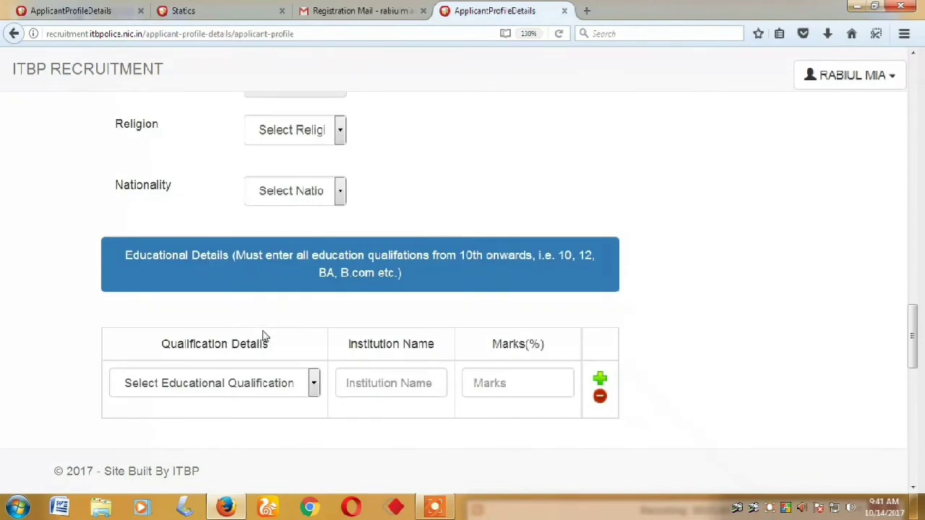
pyautogui.scroll(-1, 331, 394)
pyautogui.scroll(4, 331, 394)
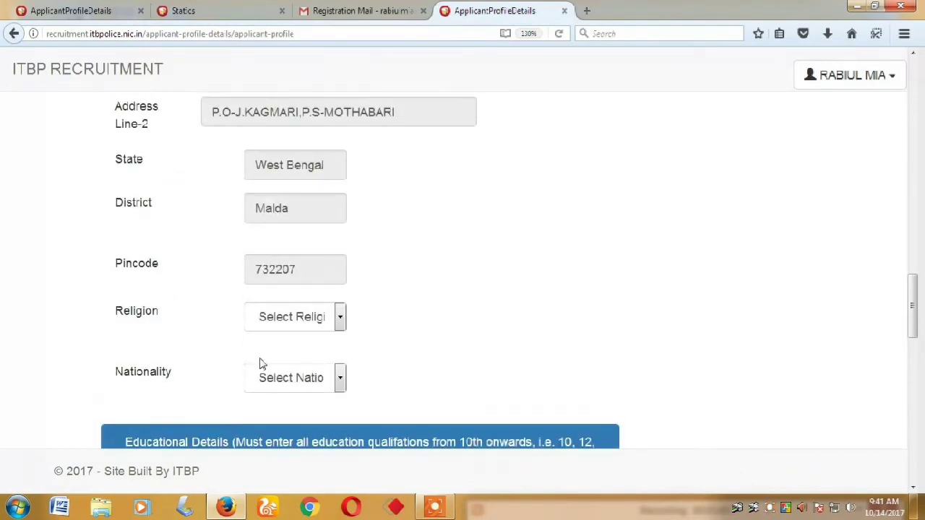
# Set Religion to Muslim and Nationality to Indian
pyautogui.click(300, 323)
pyautogui.click(318, 250)
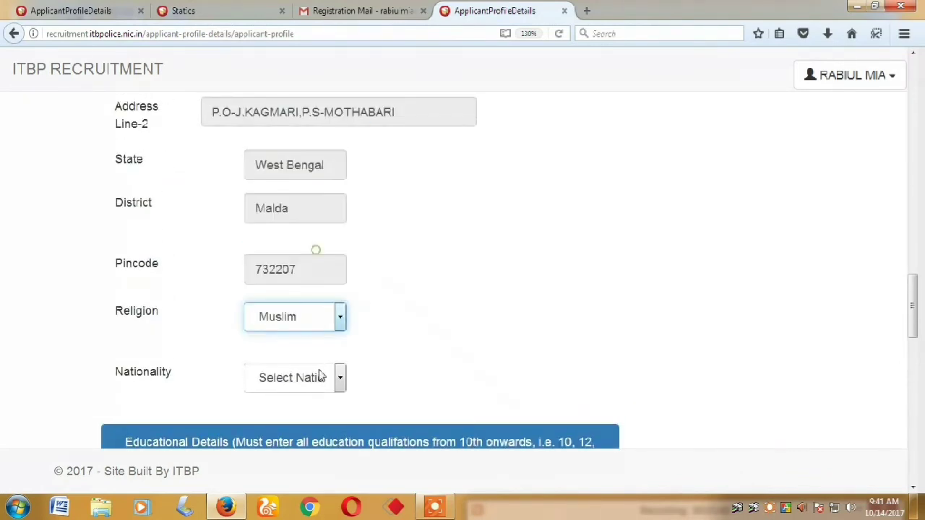
pyautogui.click(313, 378)
pyautogui.click(311, 425)
pyautogui.scroll(-3, 402, 397)
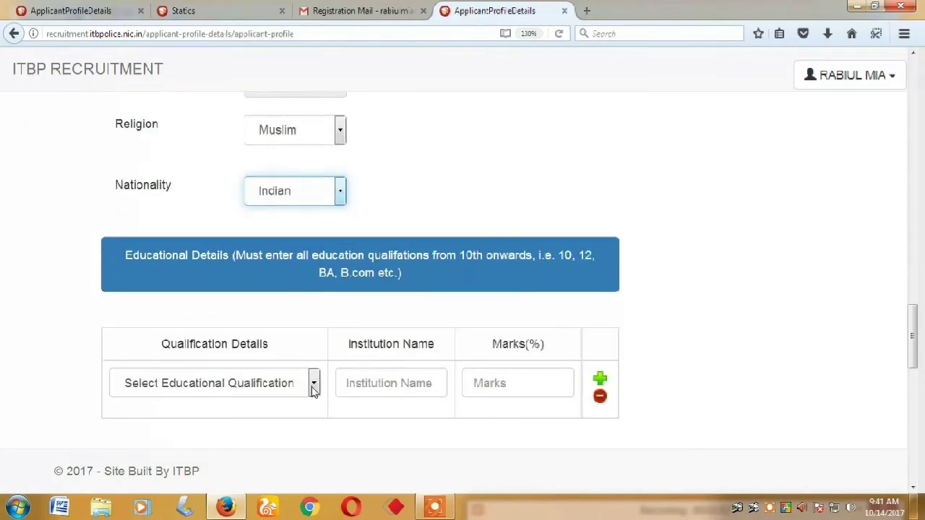
pyautogui.click(289, 384)
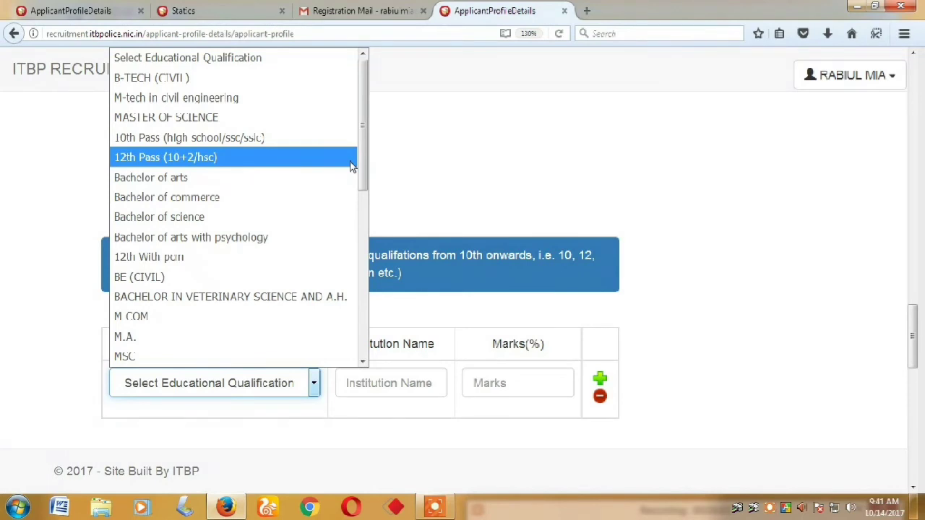
# Add a 12th Pass (10+2/hsc) row for 'BALUACHARA HIGH SCHOOL H.S' with marks 182
pyautogui.scroll(-3, 352, 166)
pyautogui.click(352, 167)
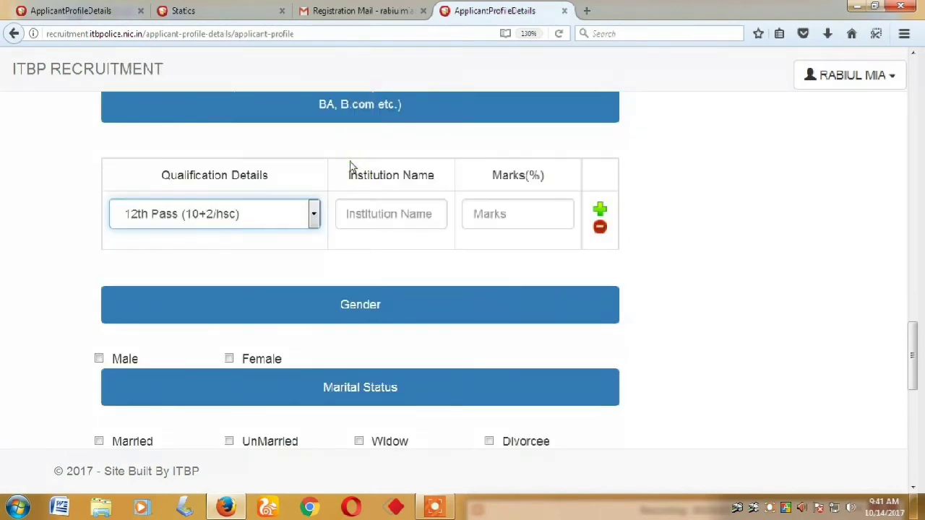
pyautogui.click(401, 214)
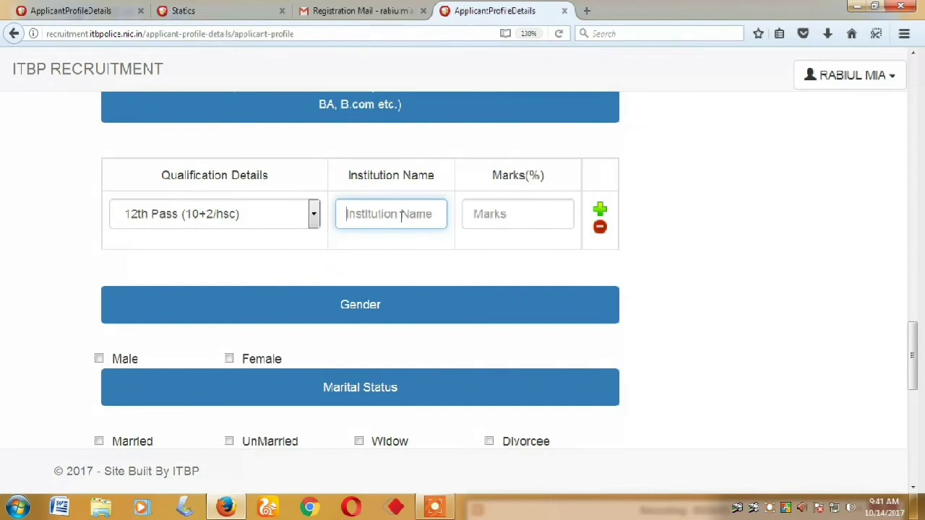
pyautogui.write('B')
pyautogui.write('ALUACHARA')
pyautogui.write(' HIGH ')
pyautogui.write('SCHOOL')
pyautogui.write(' H.S')
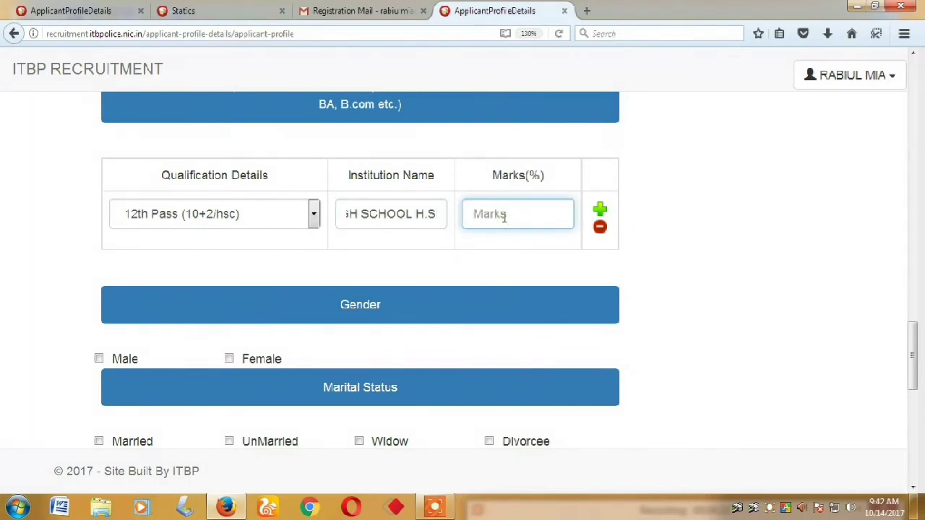
pyautogui.scroll(3, 503, 216)
pyautogui.scroll(-5, 503, 217)
pyautogui.write('182')
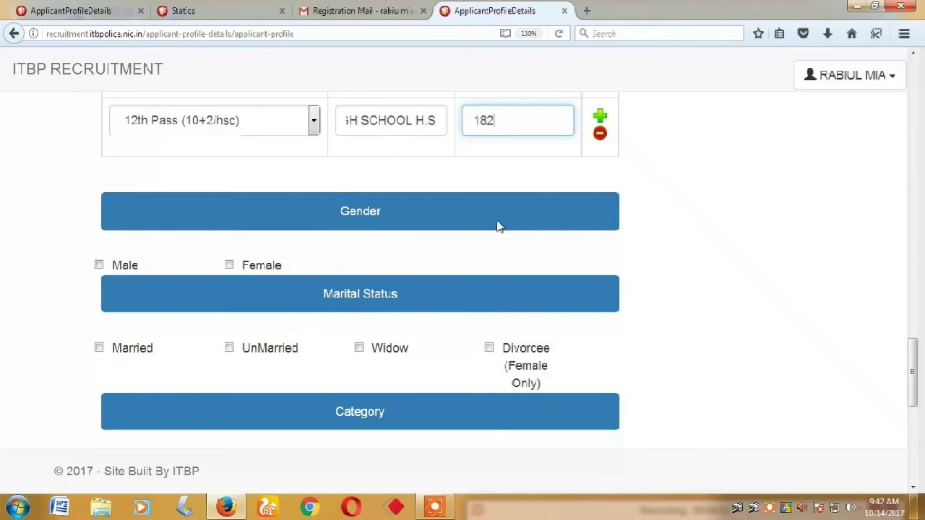
# Mark the applicant as Male, UnMarried and UR category
pyautogui.click(99, 265)
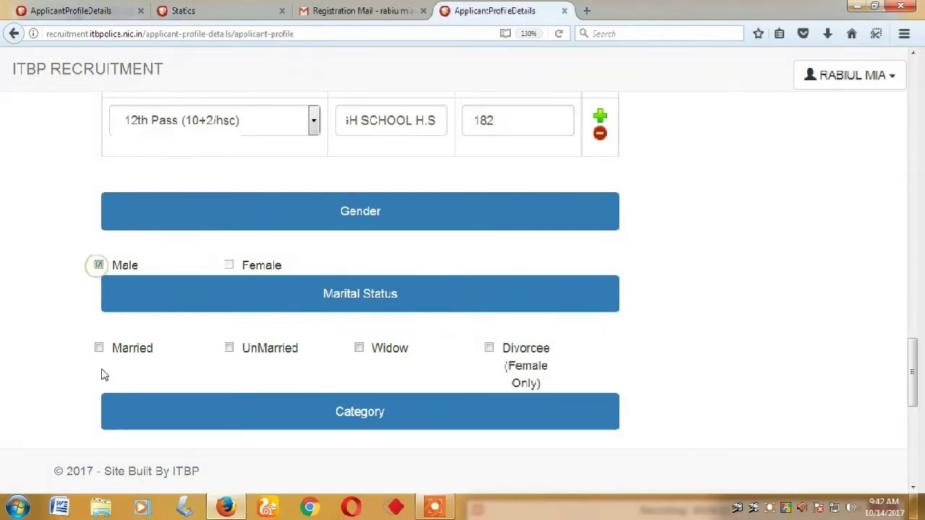
pyautogui.click(229, 348)
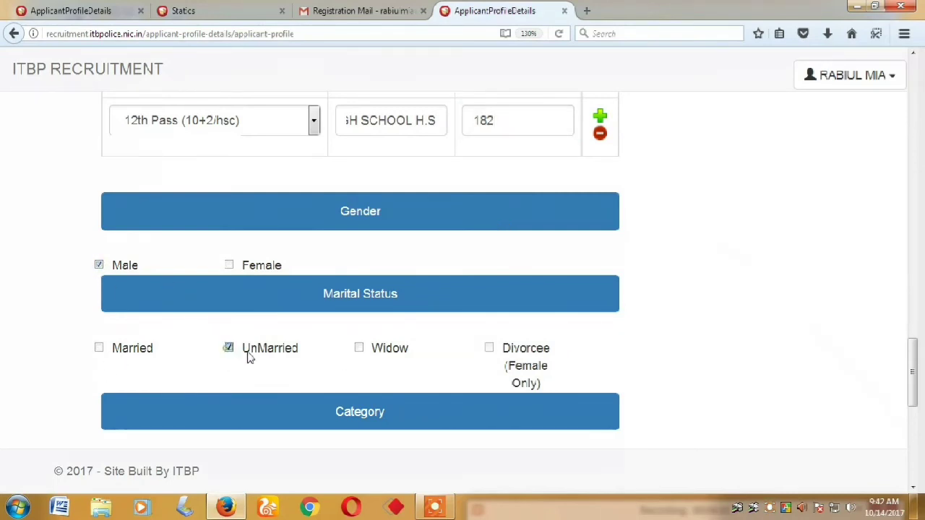
pyautogui.scroll(-4, 433, 388)
pyautogui.click(99, 185)
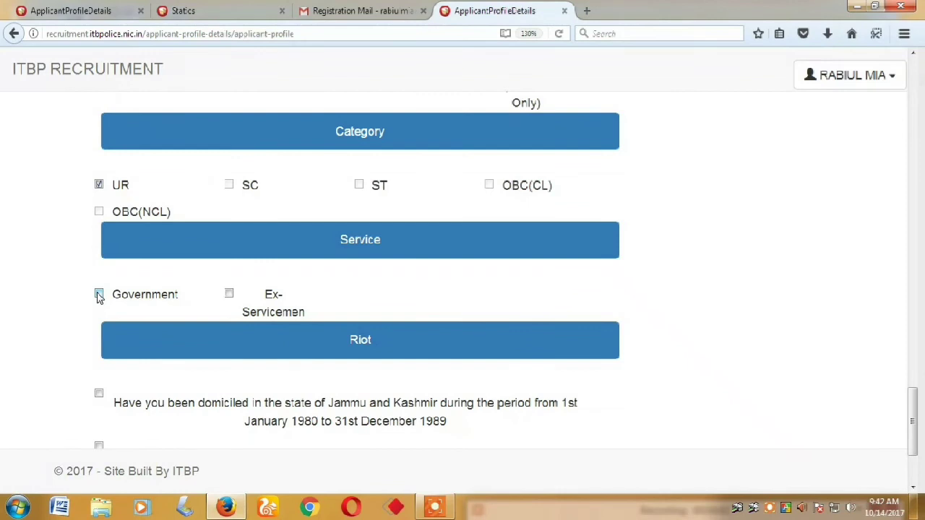
# Submit the completed profile details form
pyautogui.scroll(-3, 274, 314)
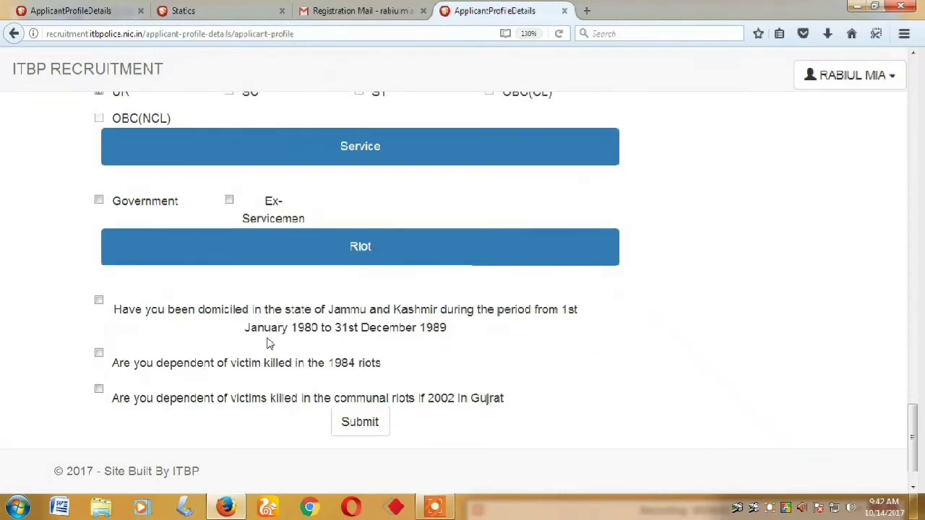
pyautogui.scroll(-2, 267, 344)
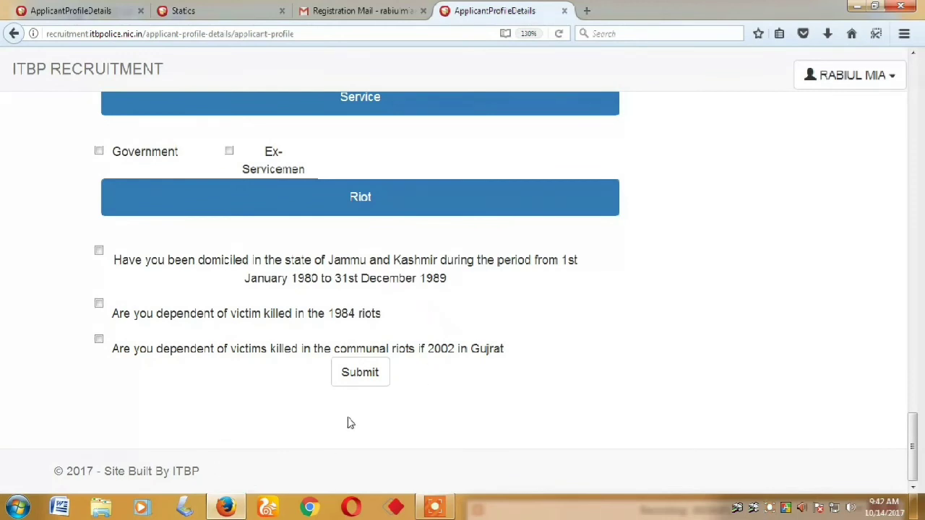
pyautogui.click(361, 374)
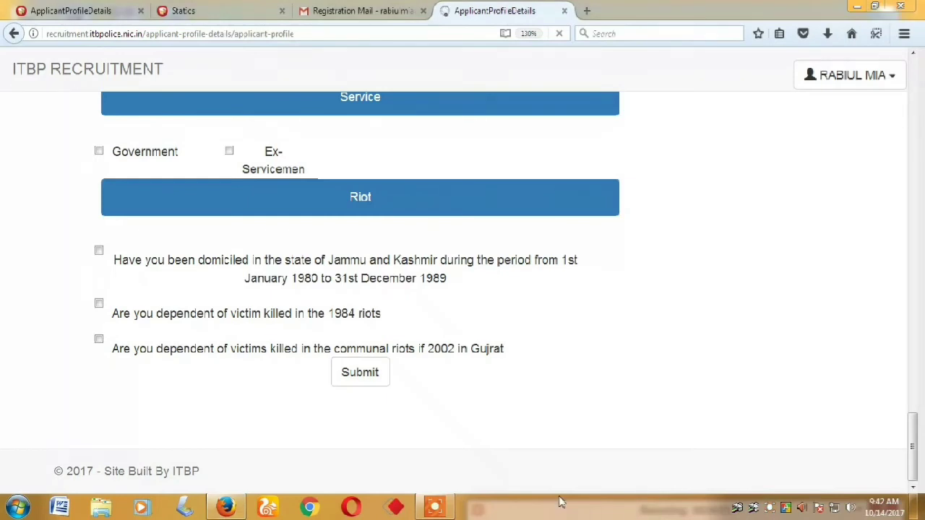
pyautogui.moveTo(542, 508)
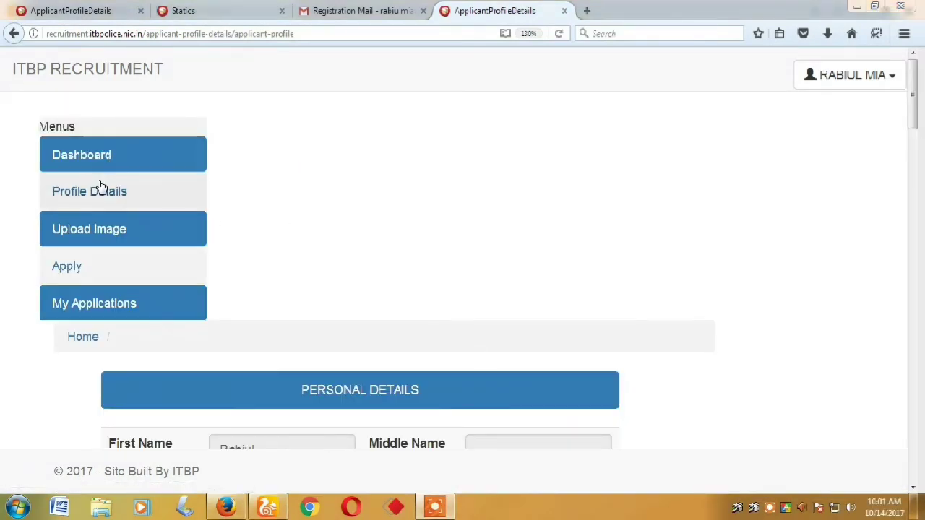
# Reopen Profile Details and look through the saved information
pyautogui.click(101, 187)
pyautogui.scroll(-5, 422, 218)
pyautogui.scroll(-15, 422, 220)
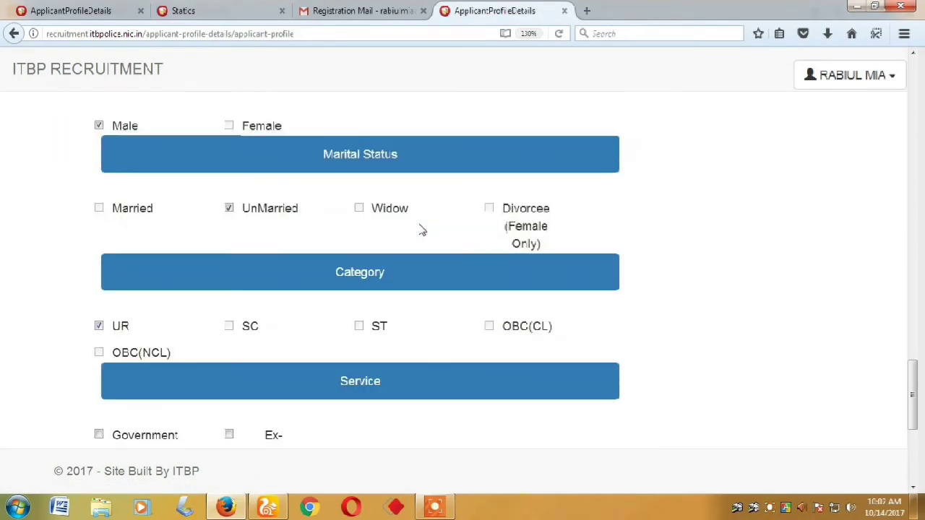
pyautogui.scroll(-5, 420, 226)
pyautogui.scroll(20, 417, 225)
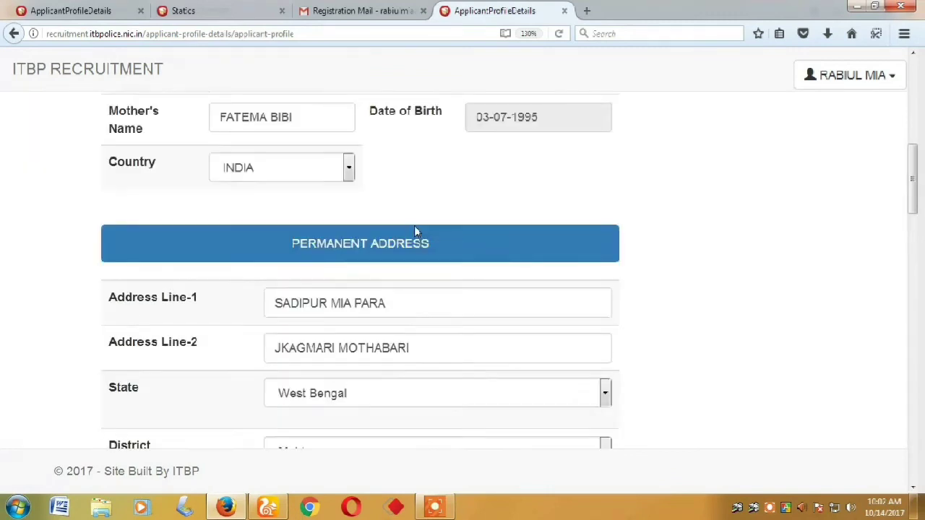
pyautogui.scroll(5, 414, 230)
# Check the uploaded applicant photo on the Upload Image page
pyautogui.click(115, 227)
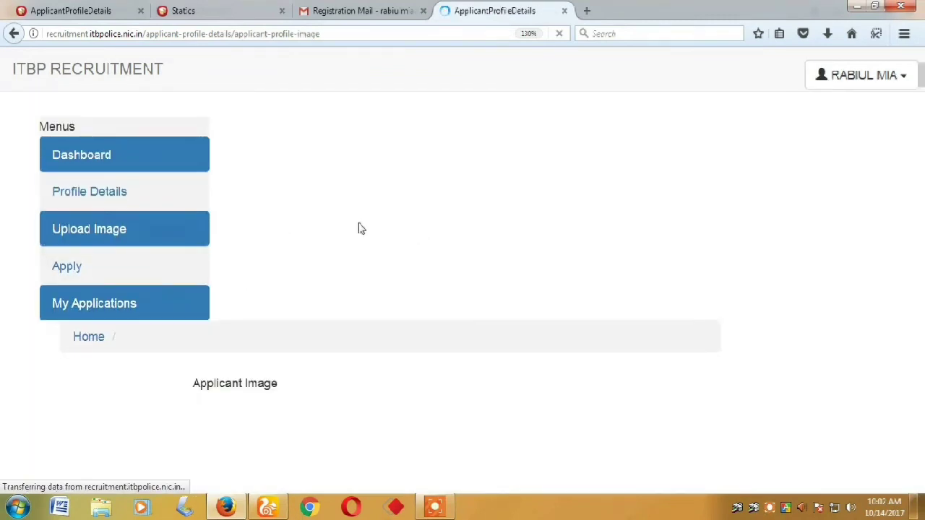
pyautogui.scroll(-4, 359, 226)
pyautogui.scroll(4, 357, 231)
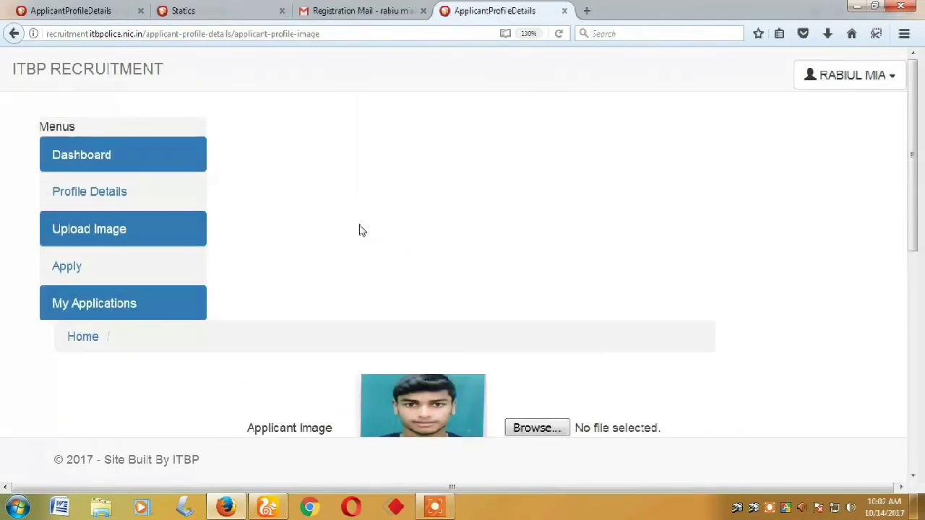
# Open the Apply page and scroll the posts table right to reveal the Apply buttons
pyautogui.click(93, 273)
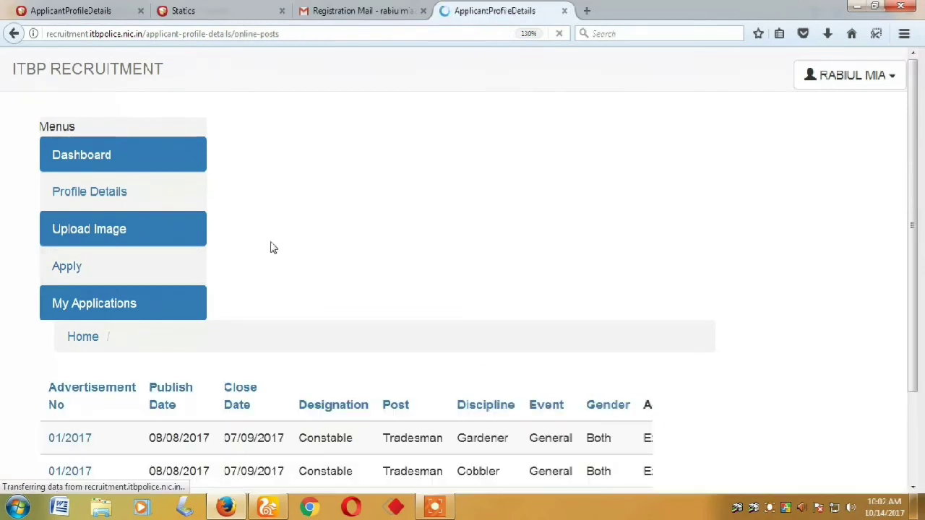
pyautogui.scroll(-1, 293, 264)
pyautogui.scroll(-6, 289, 265)
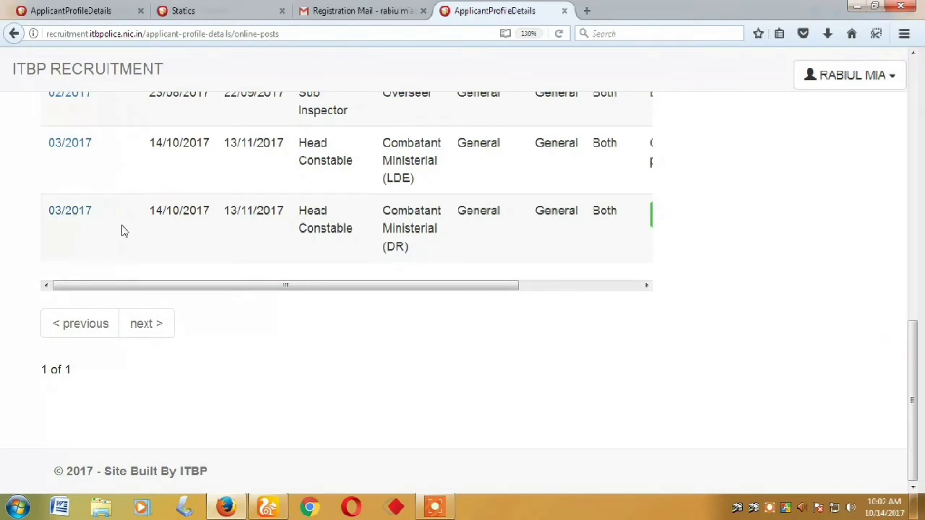
pyautogui.moveTo(159, 285); pyautogui.dragTo(317, 285)
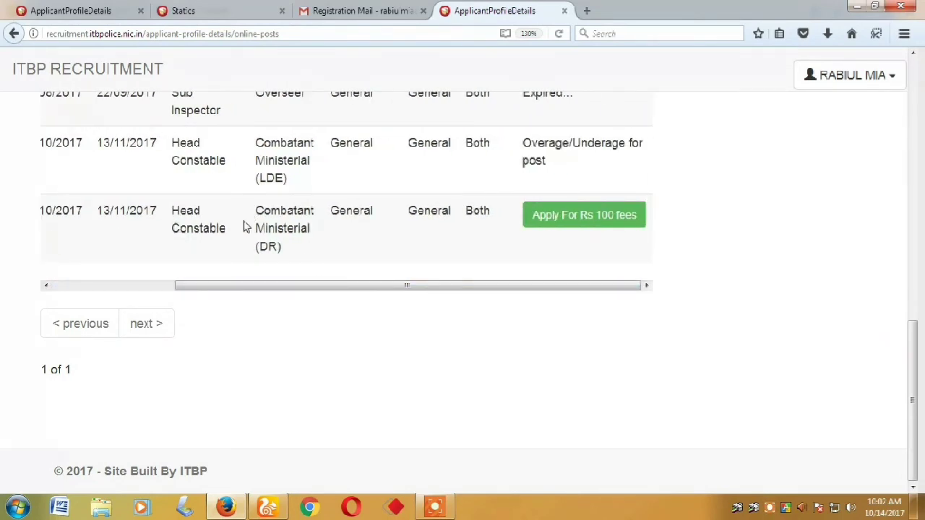
# Apply for Head Constable Combatant Ministerial (DR) at Rs 100 and agree to the declaration
pyautogui.click(548, 222)
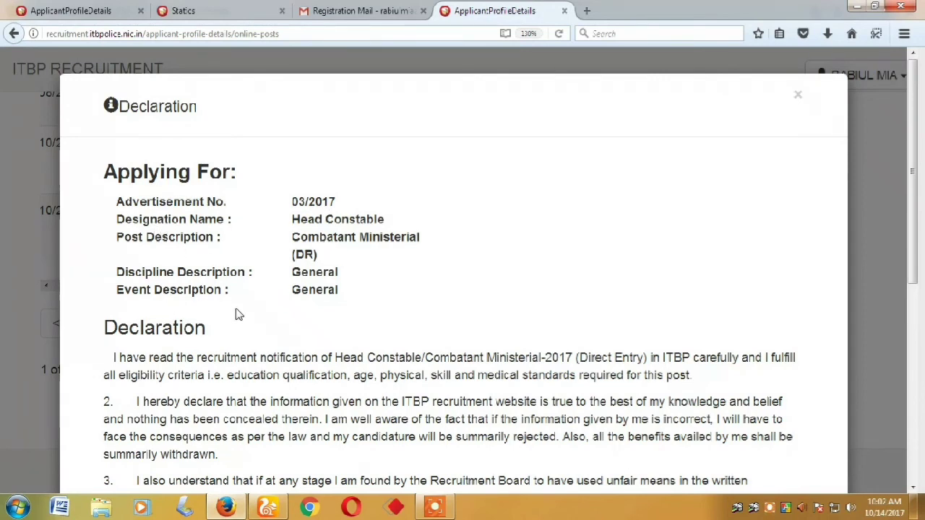
pyautogui.scroll(-5, 204, 313)
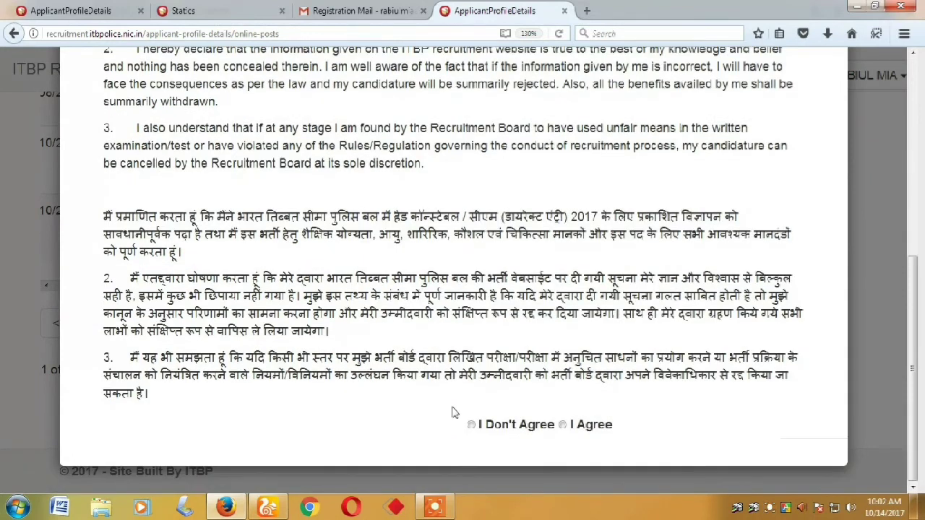
pyautogui.click(565, 425)
pyautogui.scroll(-1, 444, 423)
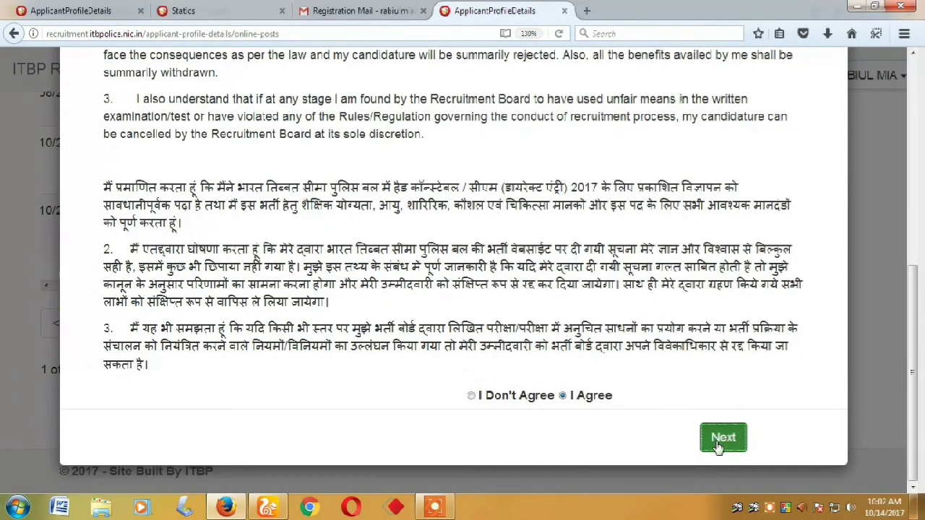
pyautogui.click(723, 438)
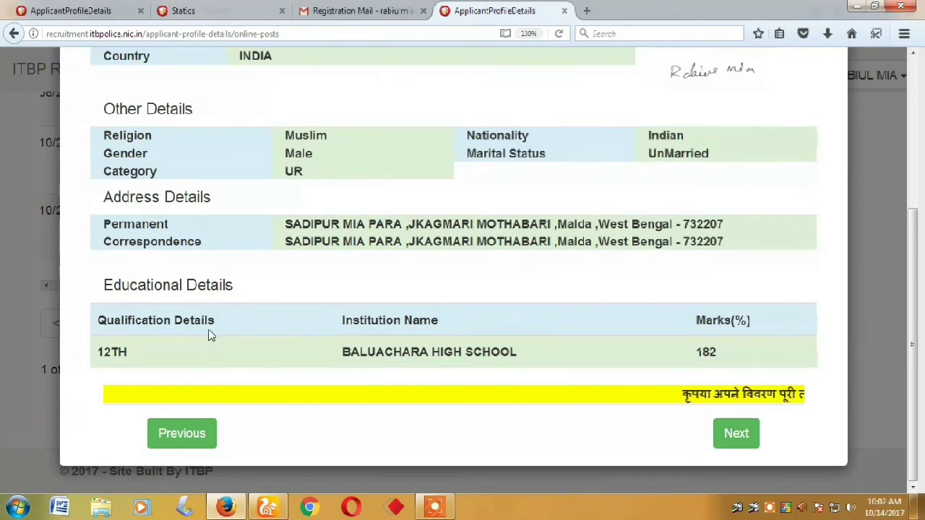
# Review the application details preview and continue to the Rs 100 payment step
pyautogui.scroll(4, 403, 296)
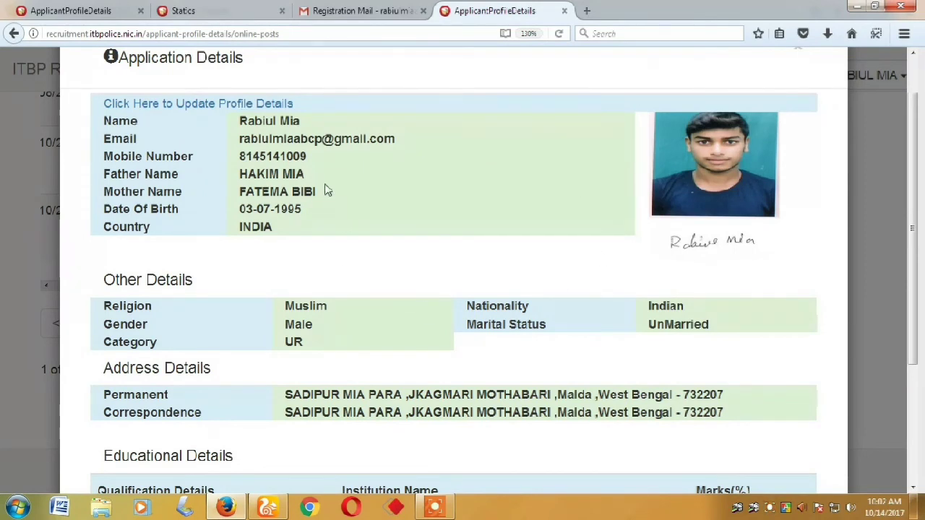
pyautogui.scroll(1, 325, 190)
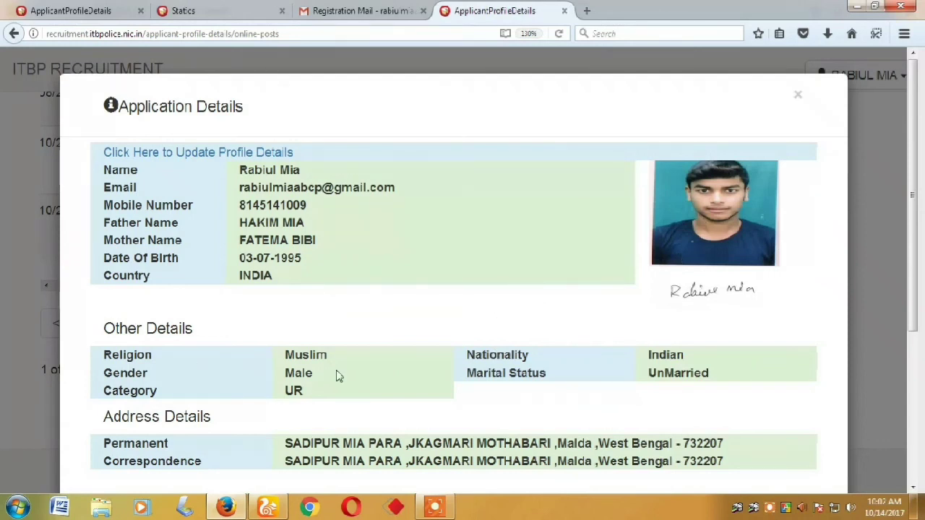
pyautogui.scroll(-4, 336, 375)
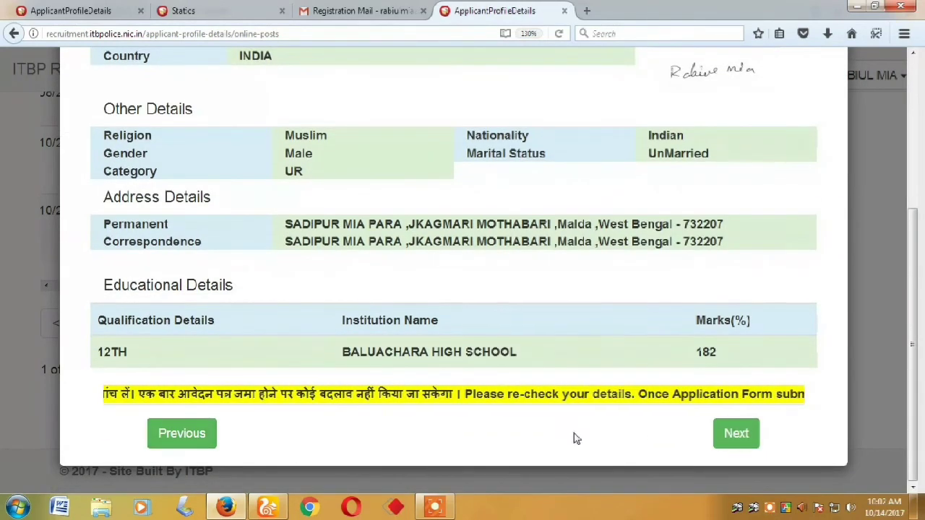
pyautogui.click(748, 441)
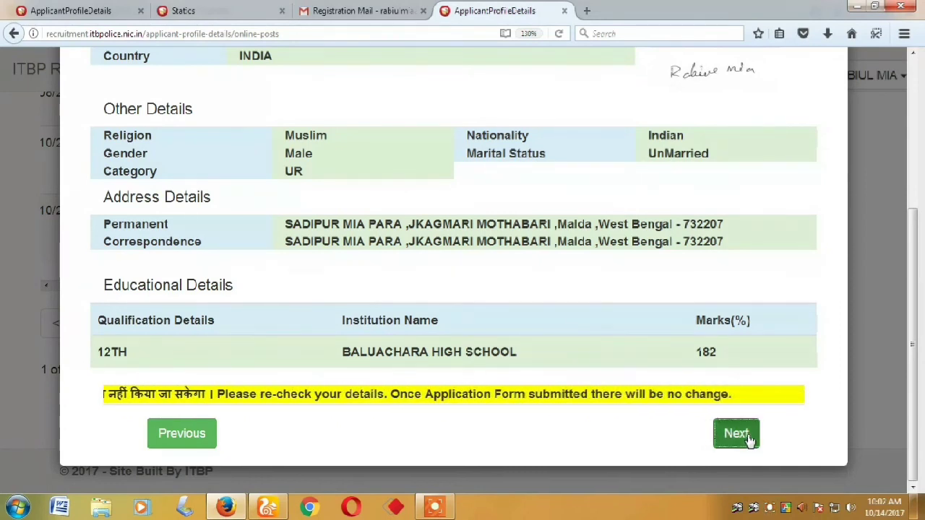
pyautogui.scroll(2, 260, 188)
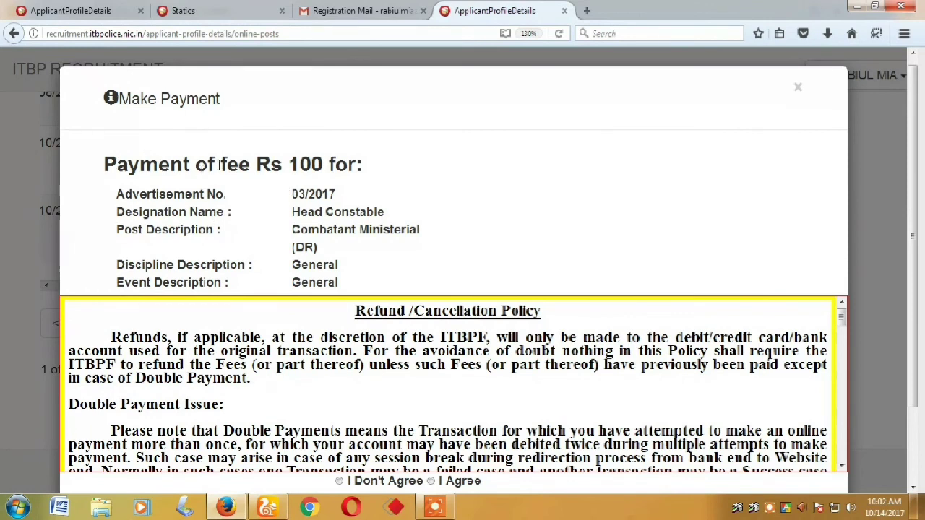
# Accept the refund and cancellation policy and submit to the BillDesk payment page
pyautogui.scroll(-2, 202, 245)
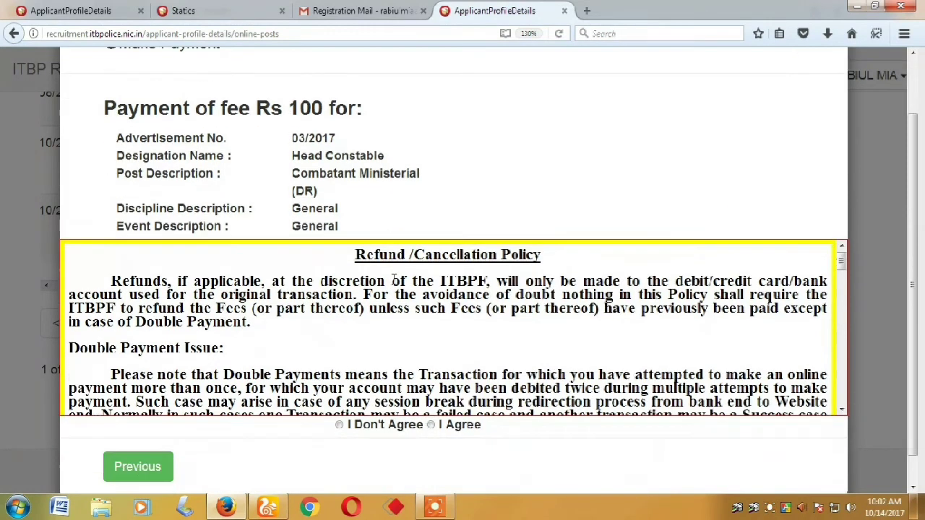
pyautogui.click(431, 396)
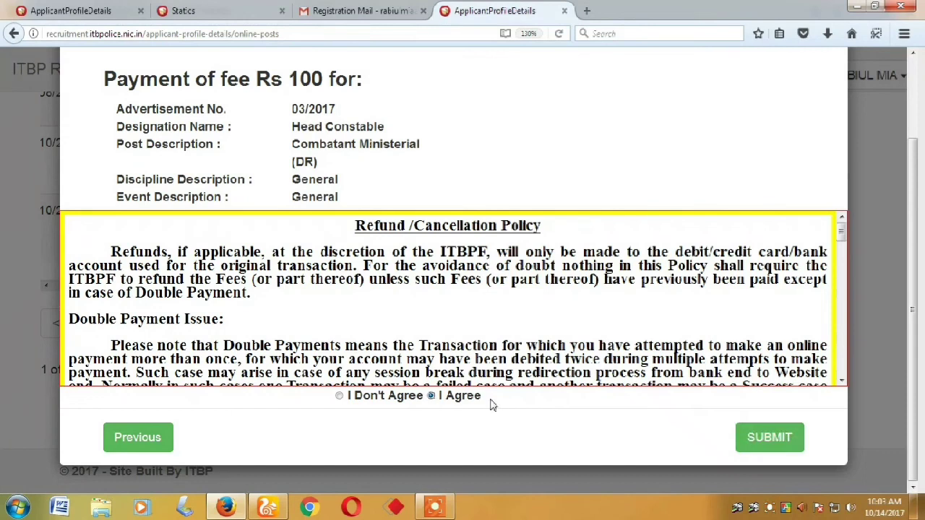
pyautogui.click(775, 444)
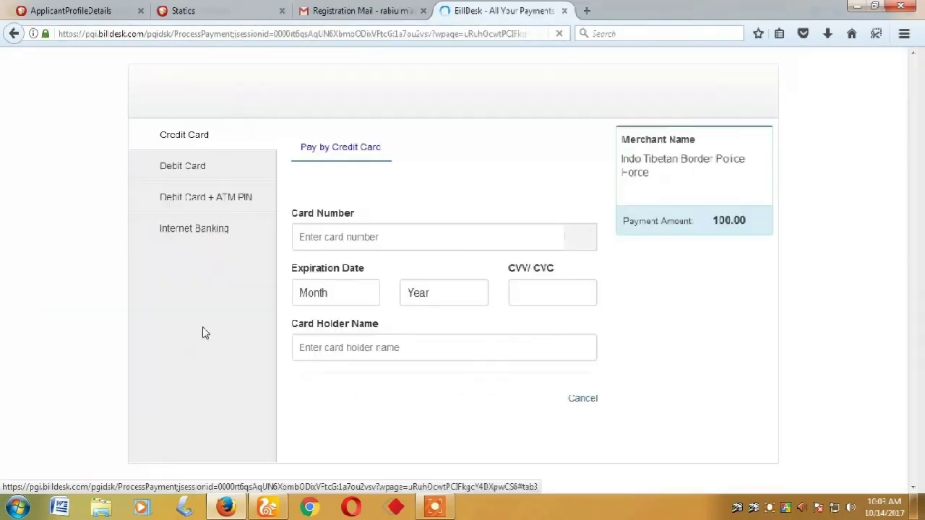
# Choose Debit Card as the payment method for the Rs 100 fee
pyautogui.click(165, 173)
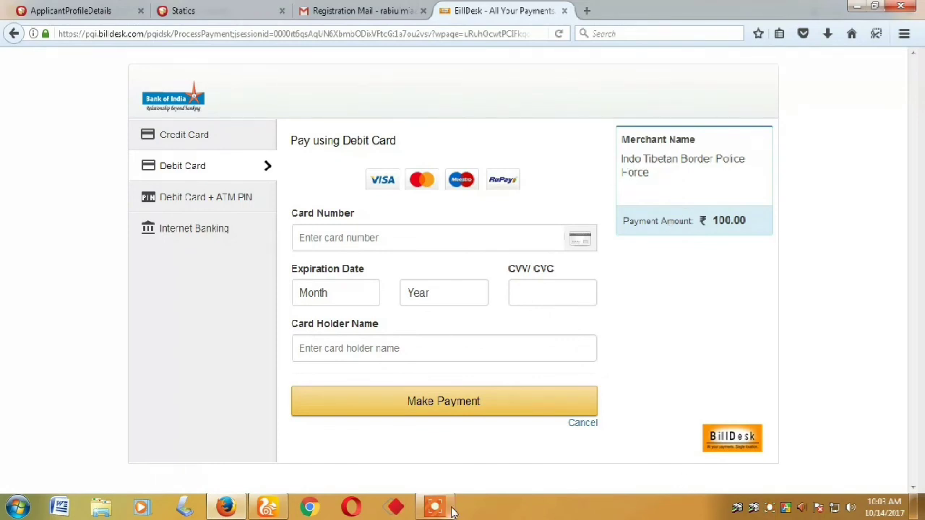
pyautogui.moveTo(440, 509)
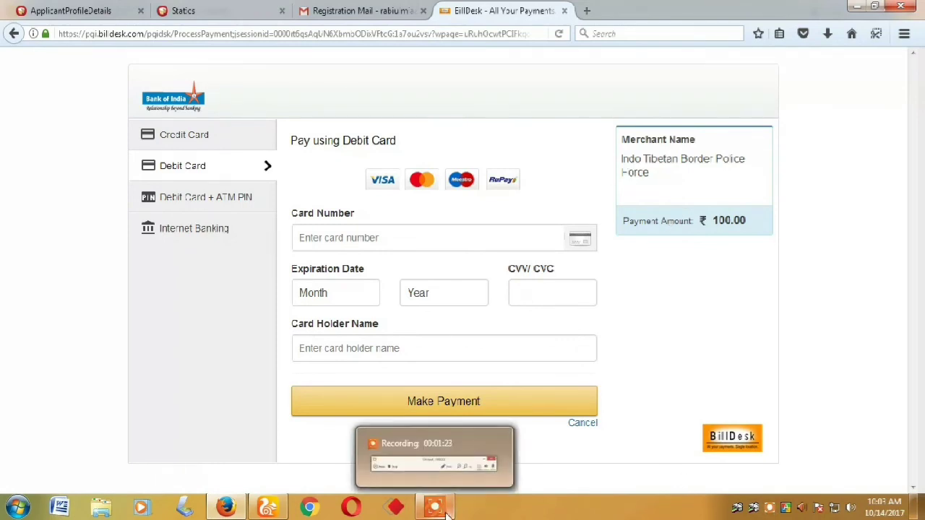
pyautogui.click(770, 508)
pyautogui.click(475, 483)
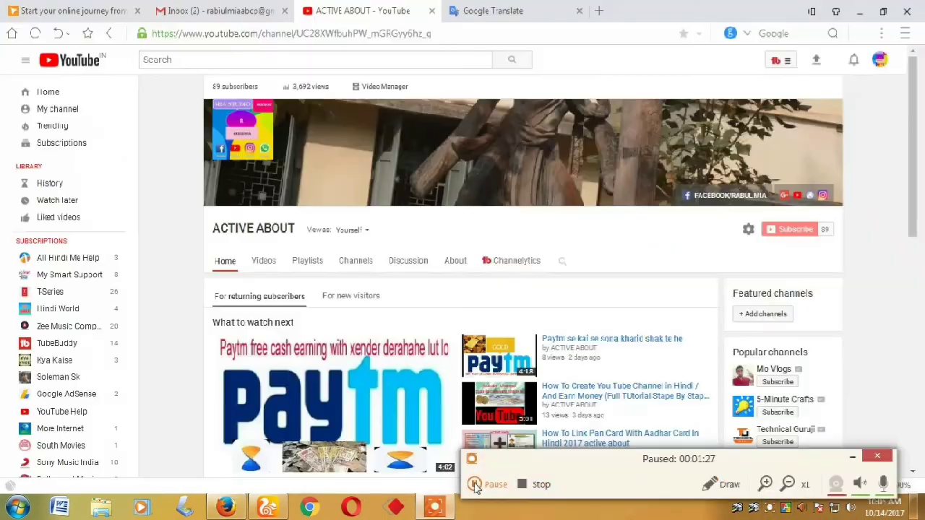